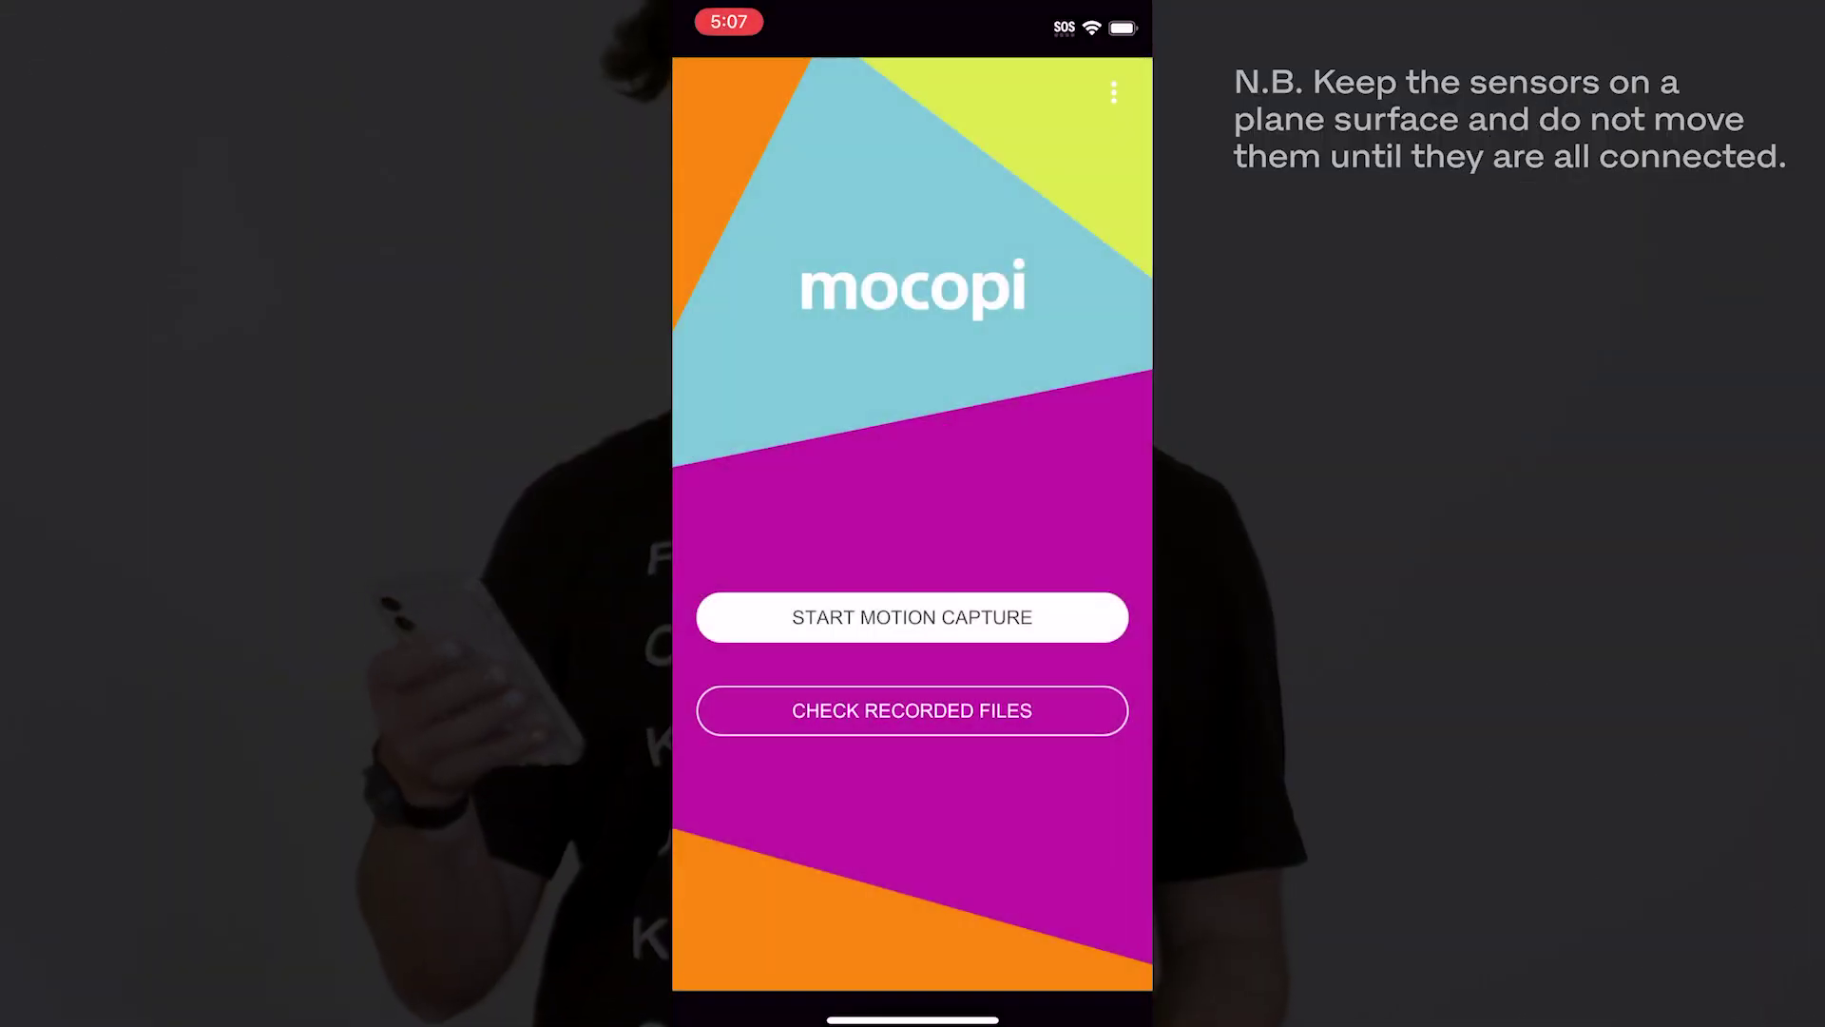
- Start mocopi's motion capture setup and confirm the sensors are ready to connect
{"action": "left_click", "coordinate": [912, 617]}
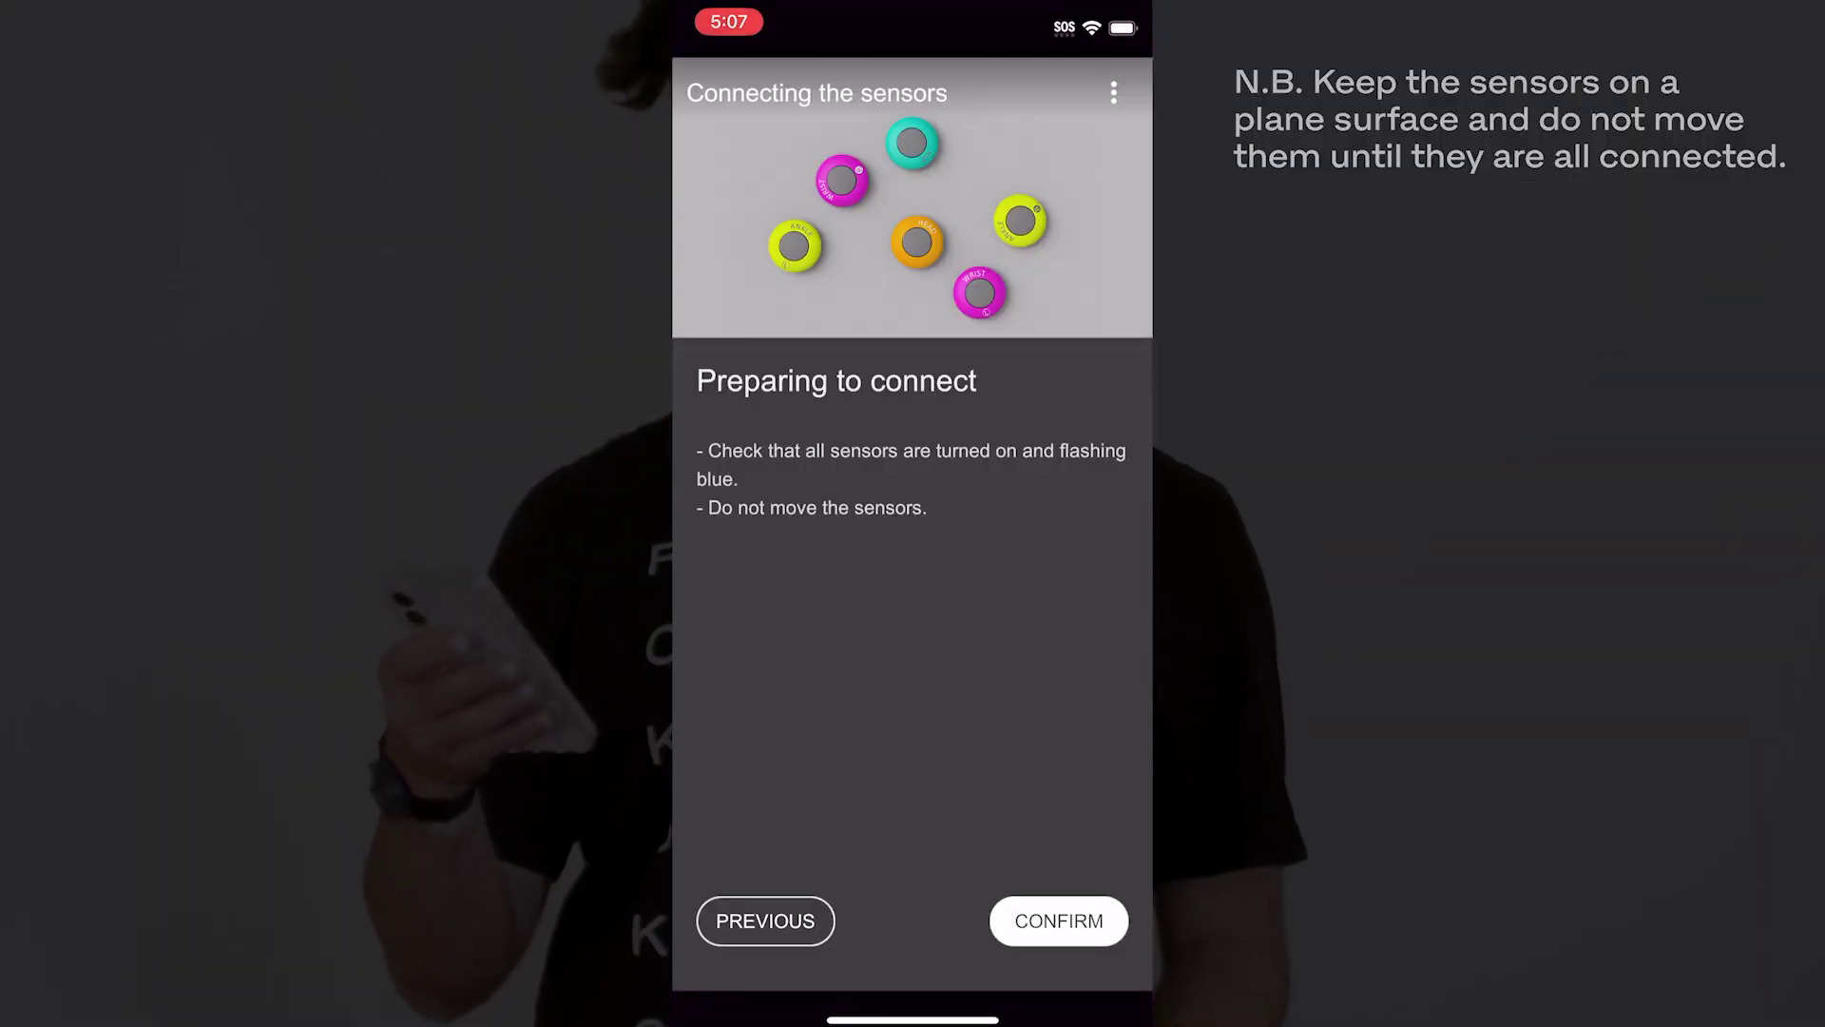
{"action": "left_click", "coordinate": [1059, 920]}
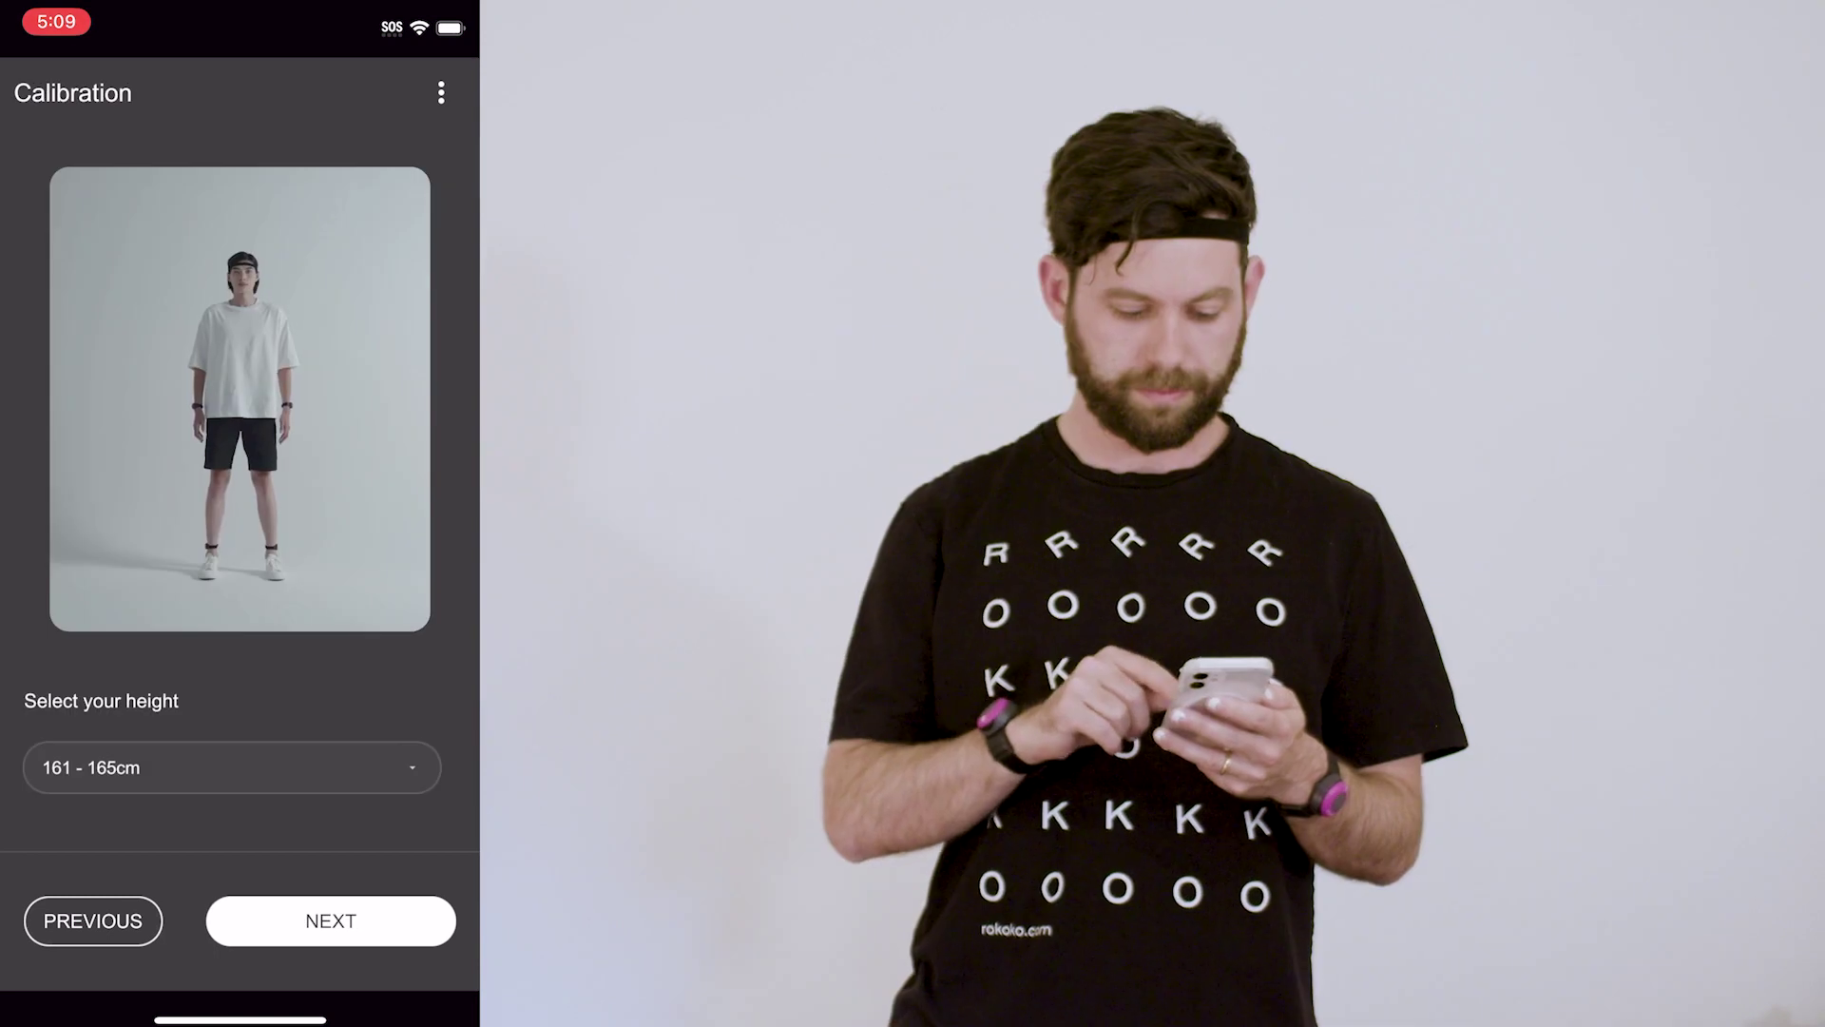
- Choose the 166 - 170cm height range and begin calibration
{"action": "left_click", "coordinate": [232, 767]}
{"action": "left_click", "coordinate": [228, 865]}
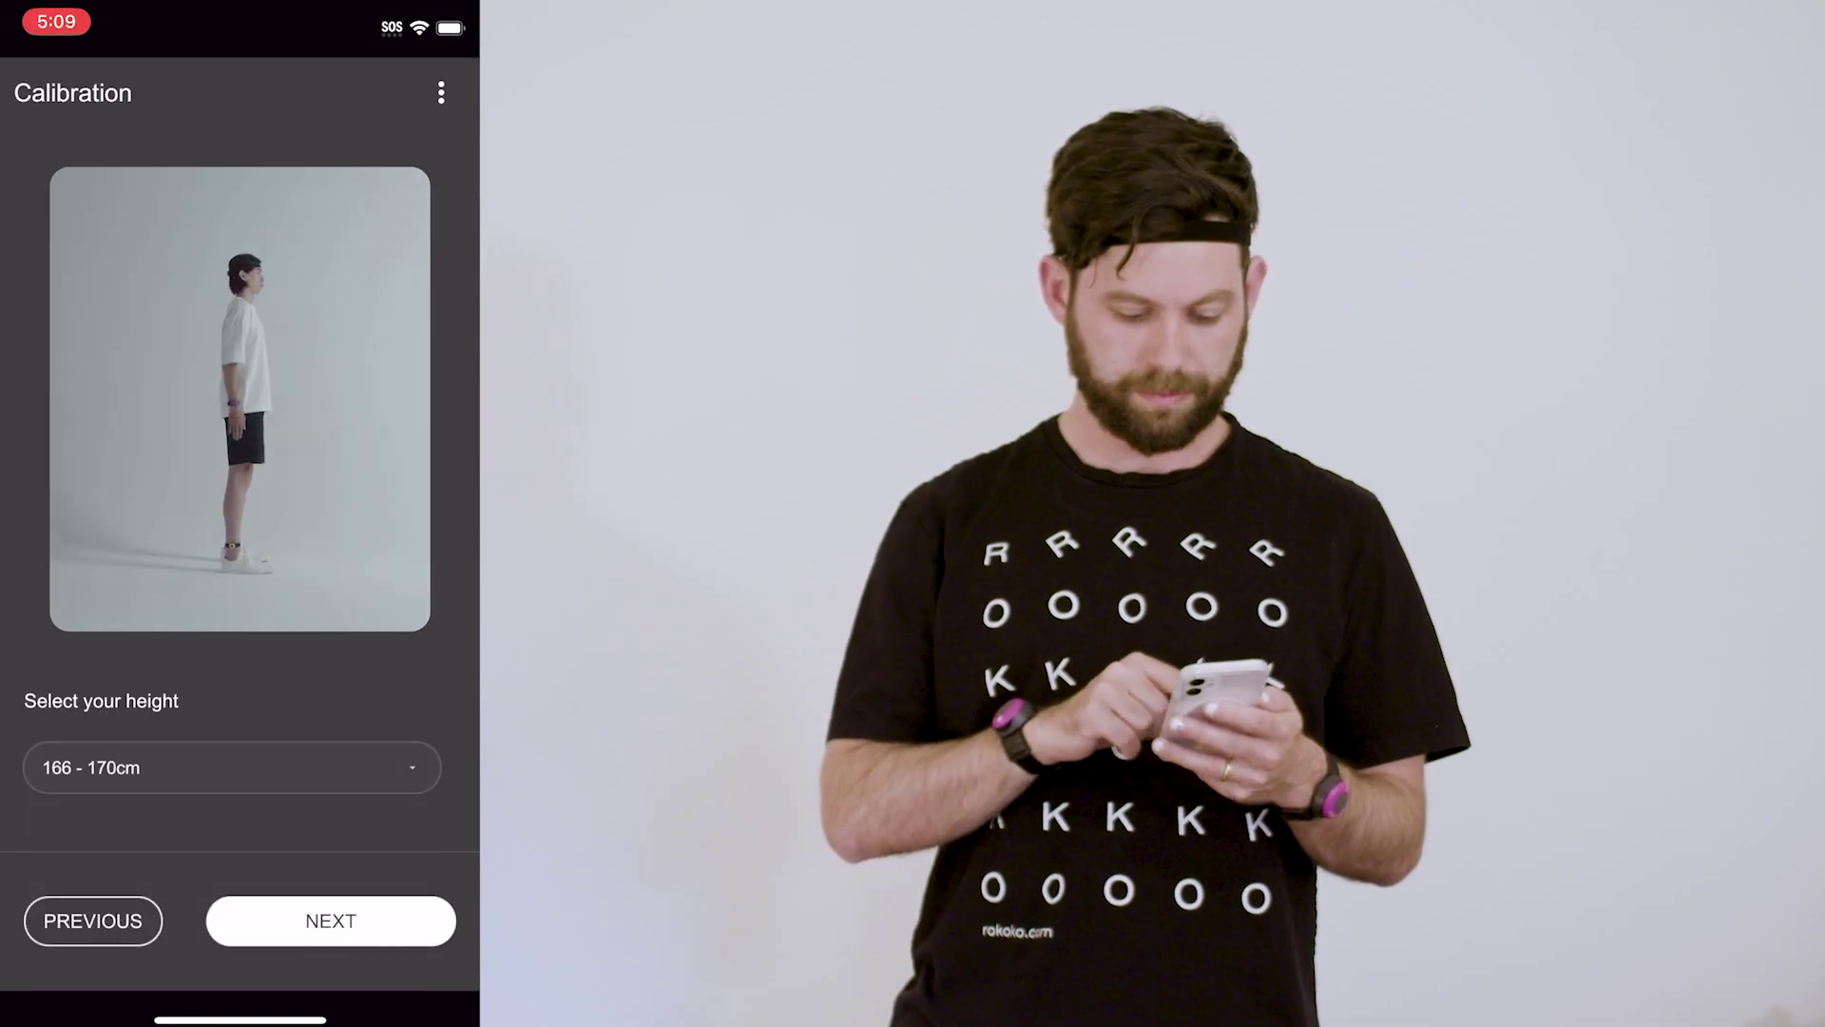
{"action": "left_click", "coordinate": [331, 920]}
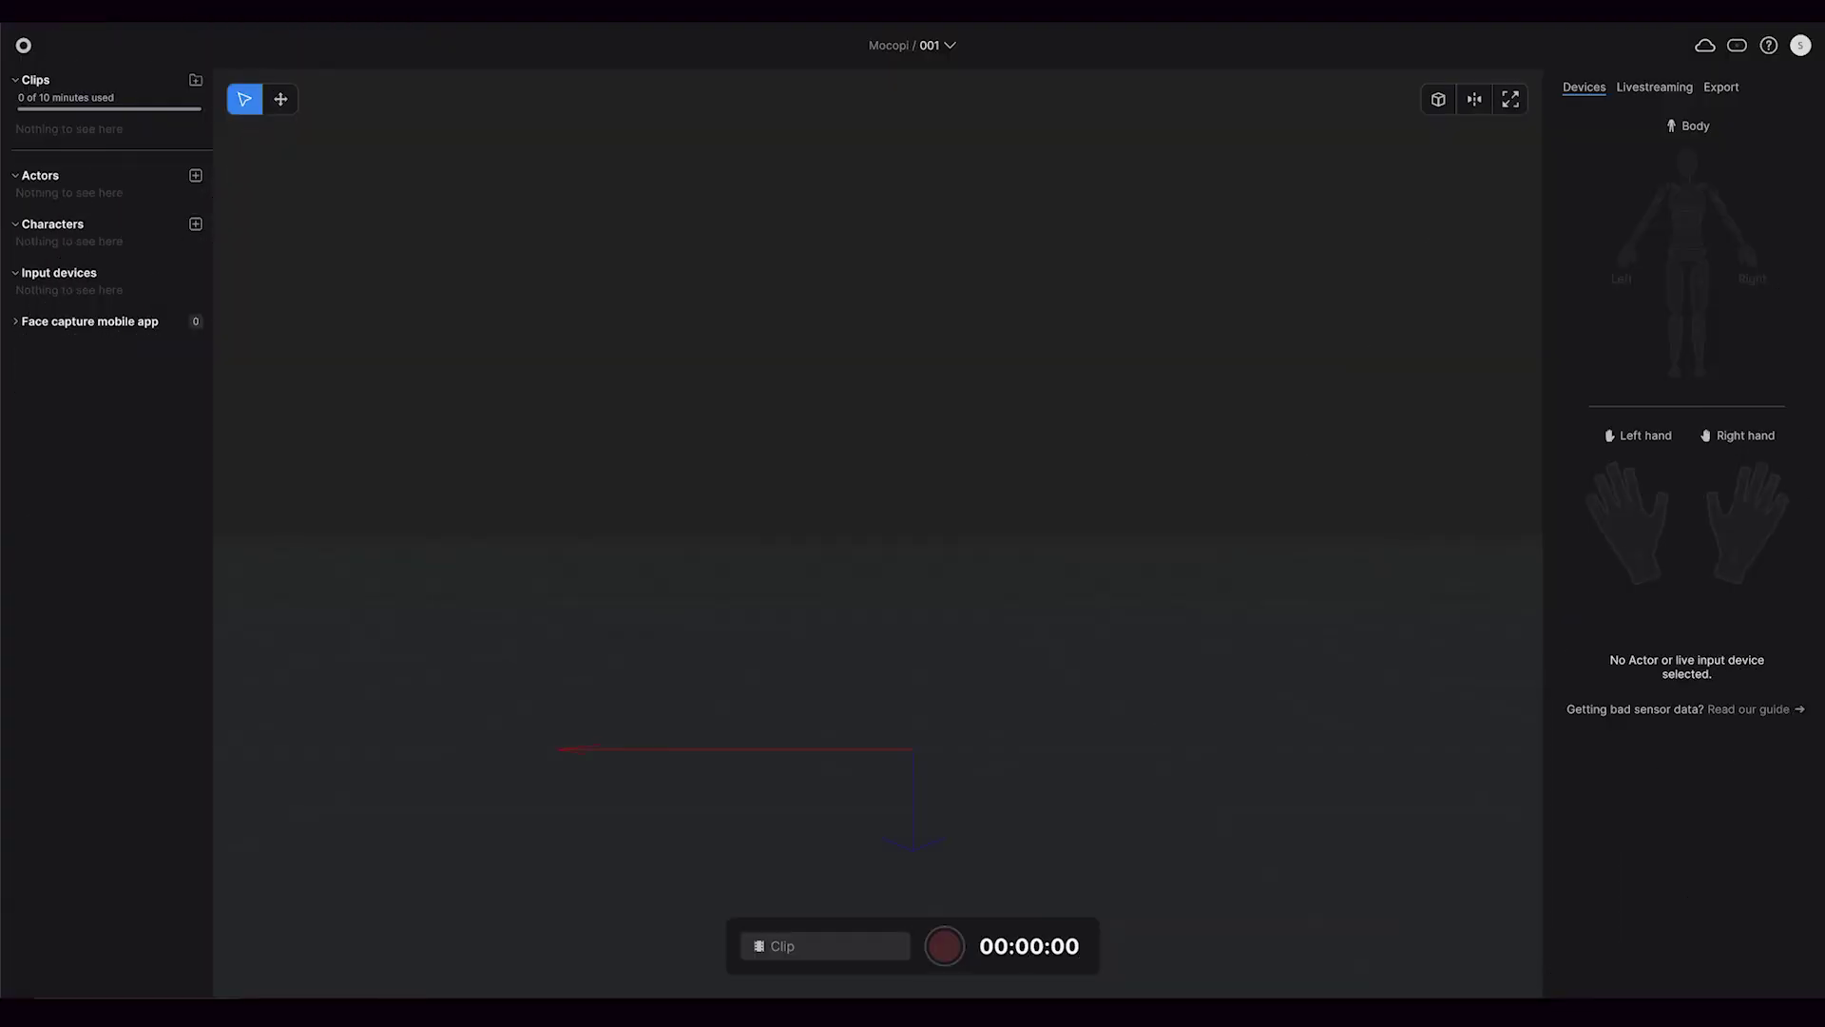
- Check which Wi-Fi network the PC uses in the taskbar network list
{"action": "left_click", "coordinate": [1702, 1013]}
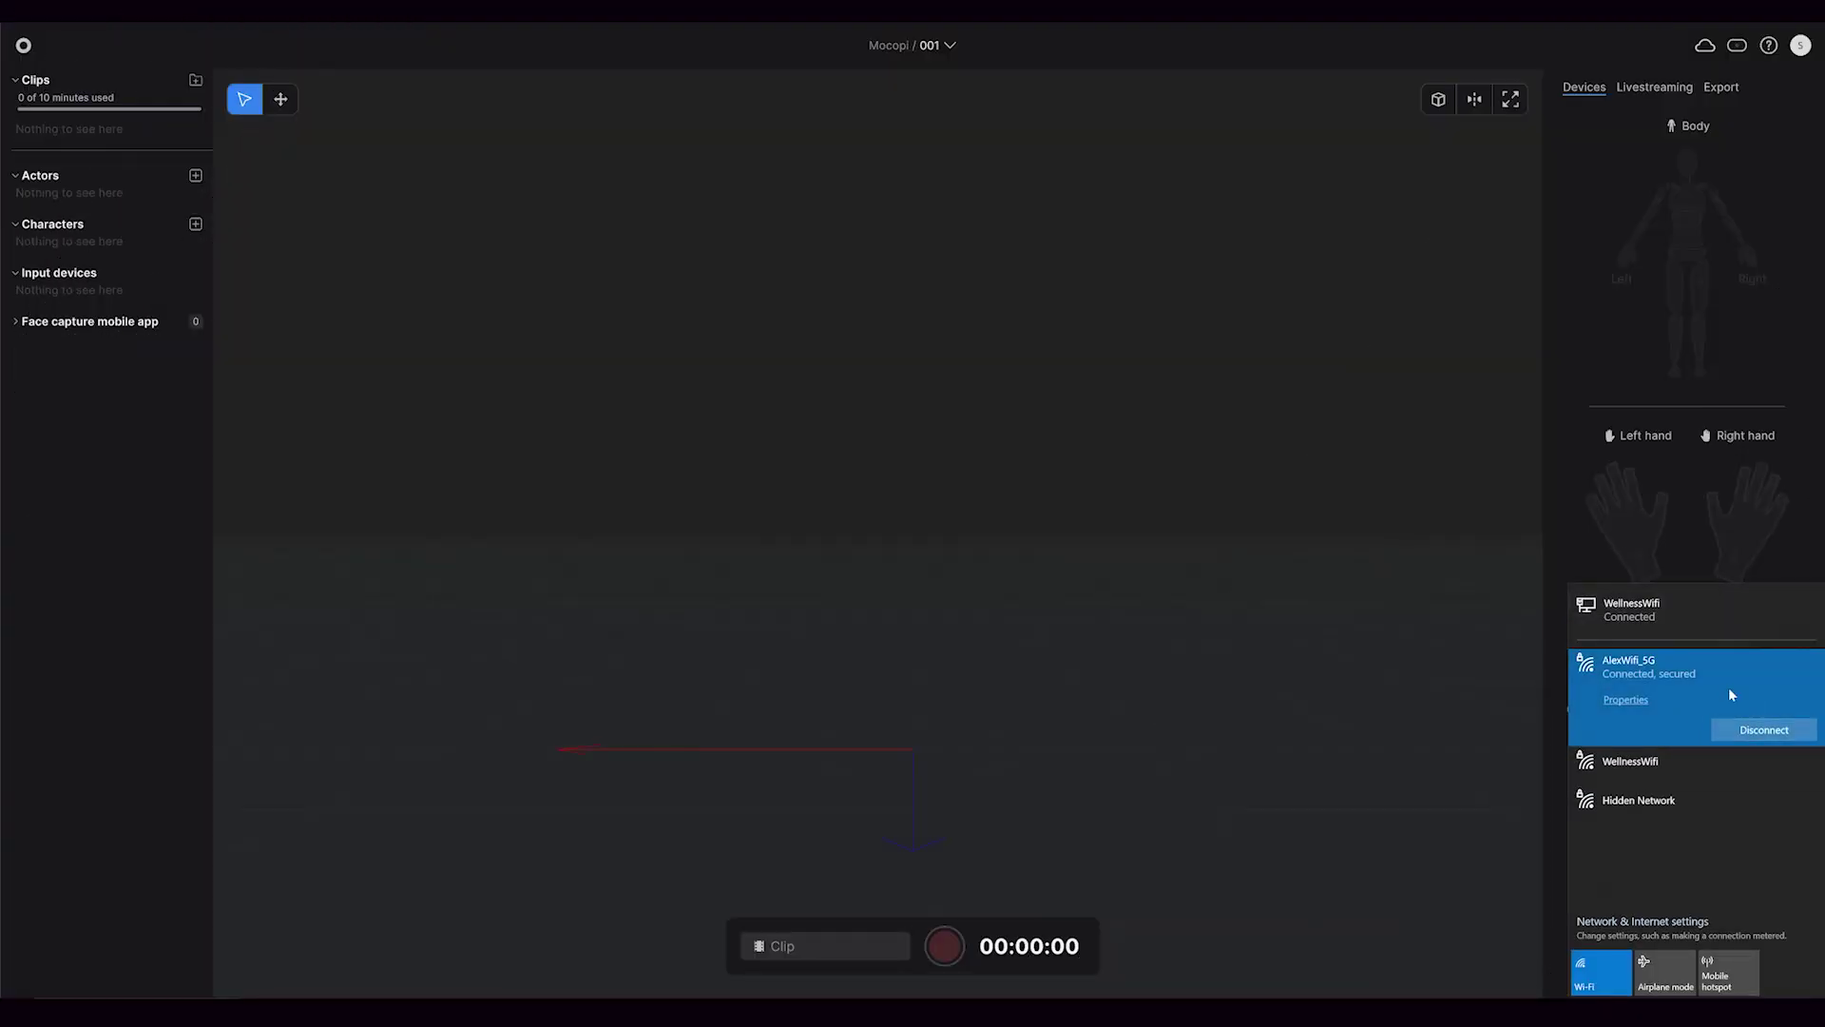
{"action": "left_click", "coordinate": [1168, 589]}
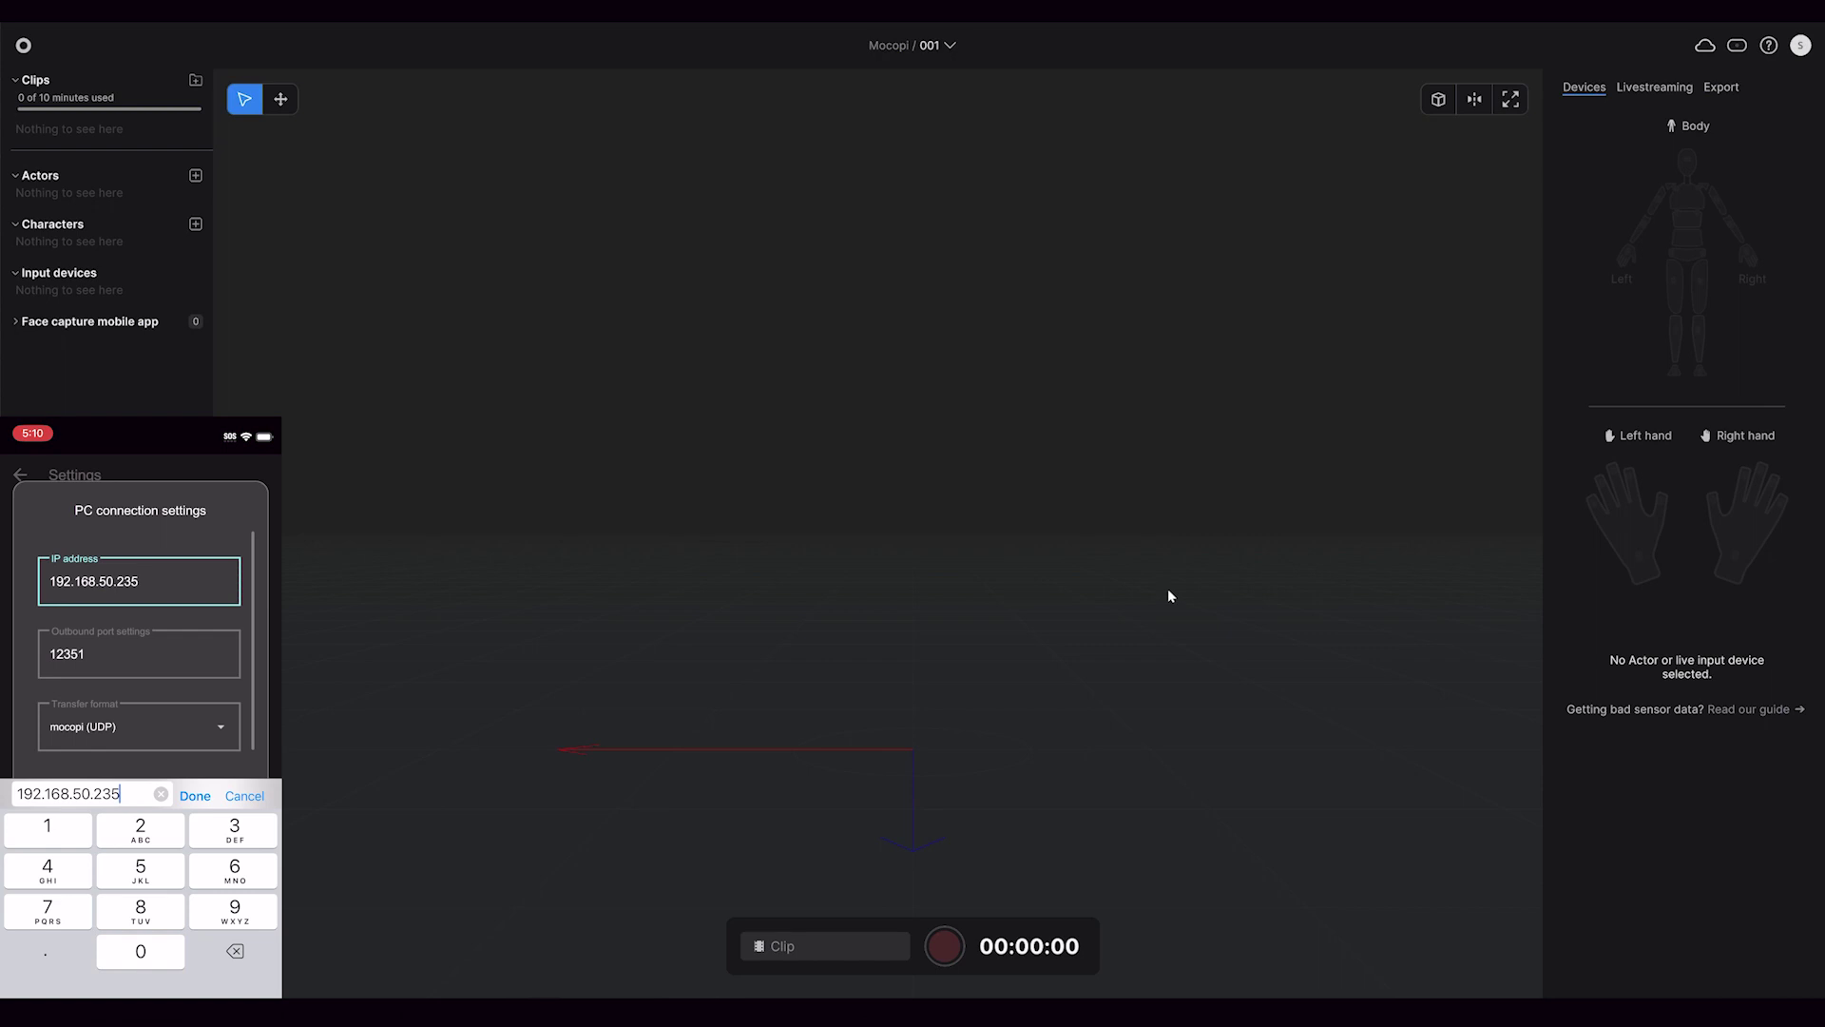
{"action": "key", "text": "super"}
{"action": "type", "text": "cmd"}
{"action": "key", "text": "Return"}
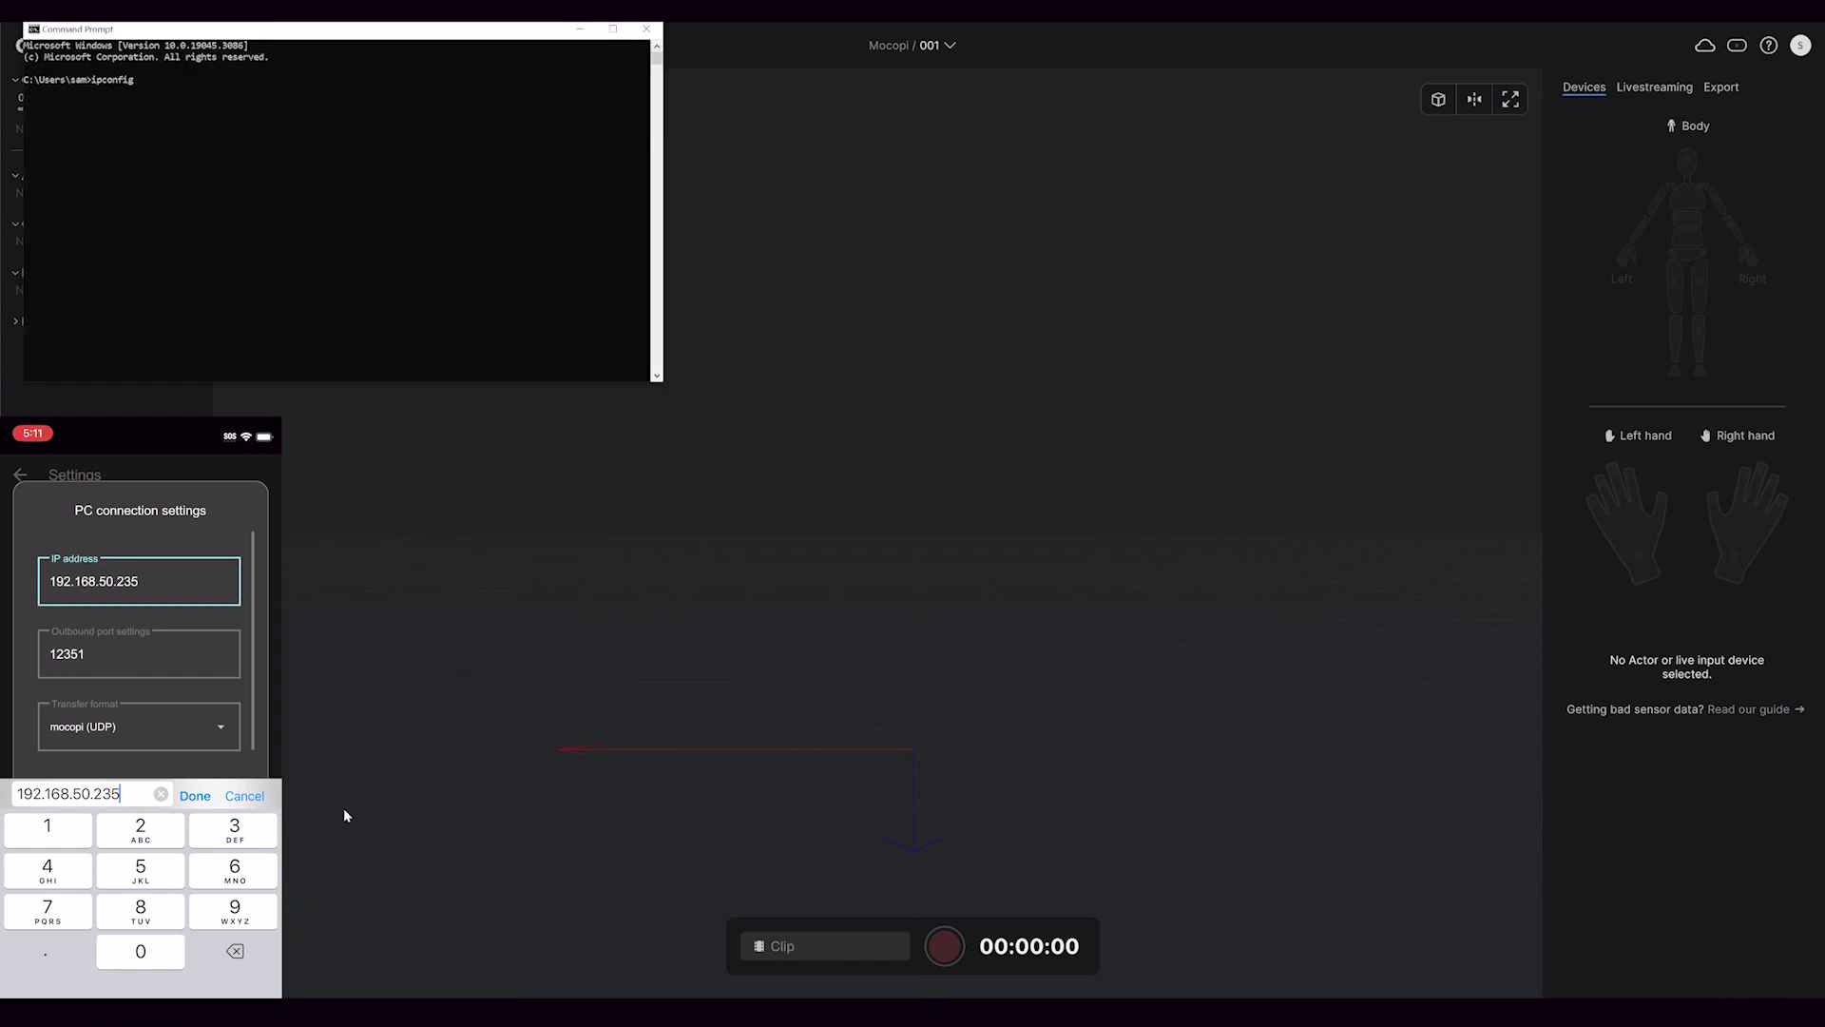
{"action": "key", "text": "Return"}
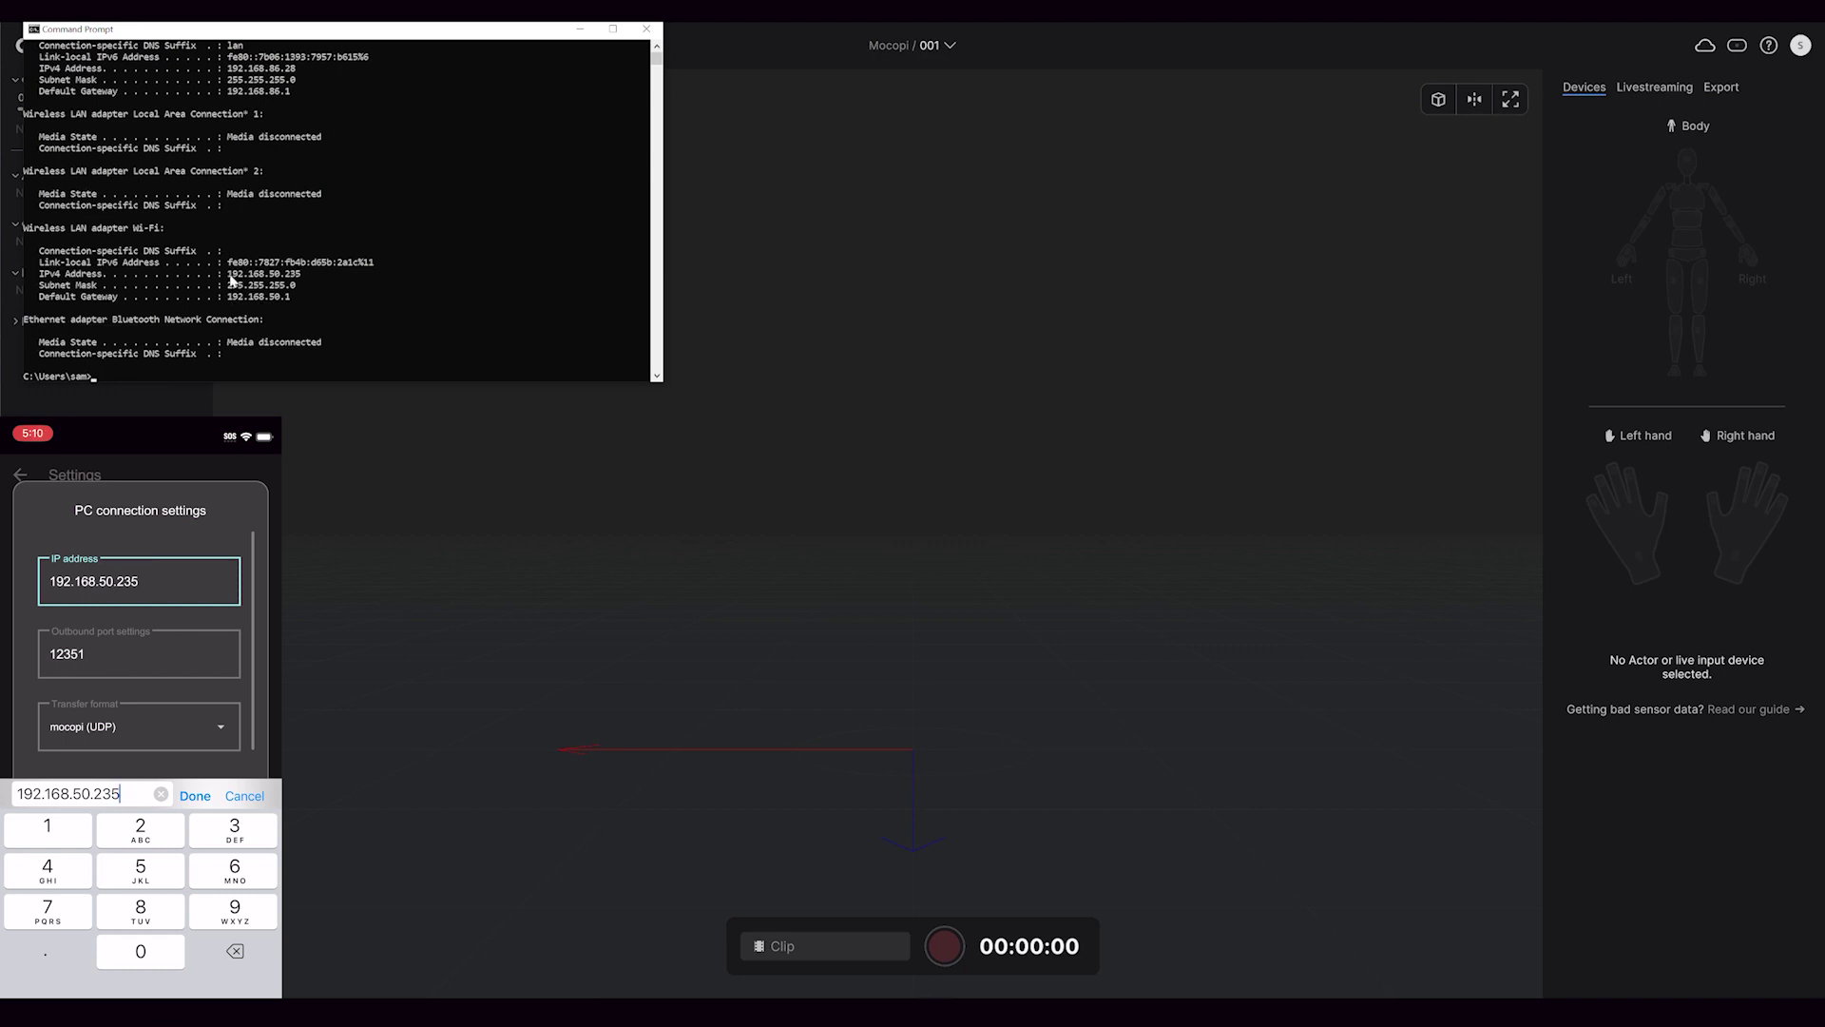
{"action": "left_click_drag", "start_coordinate": [228, 274], "coordinate": [319, 280]}
{"action": "left_click", "coordinate": [313, 277]}
{"action": "left_click_drag", "start_coordinate": [43, 278], "coordinate": [304, 282]}
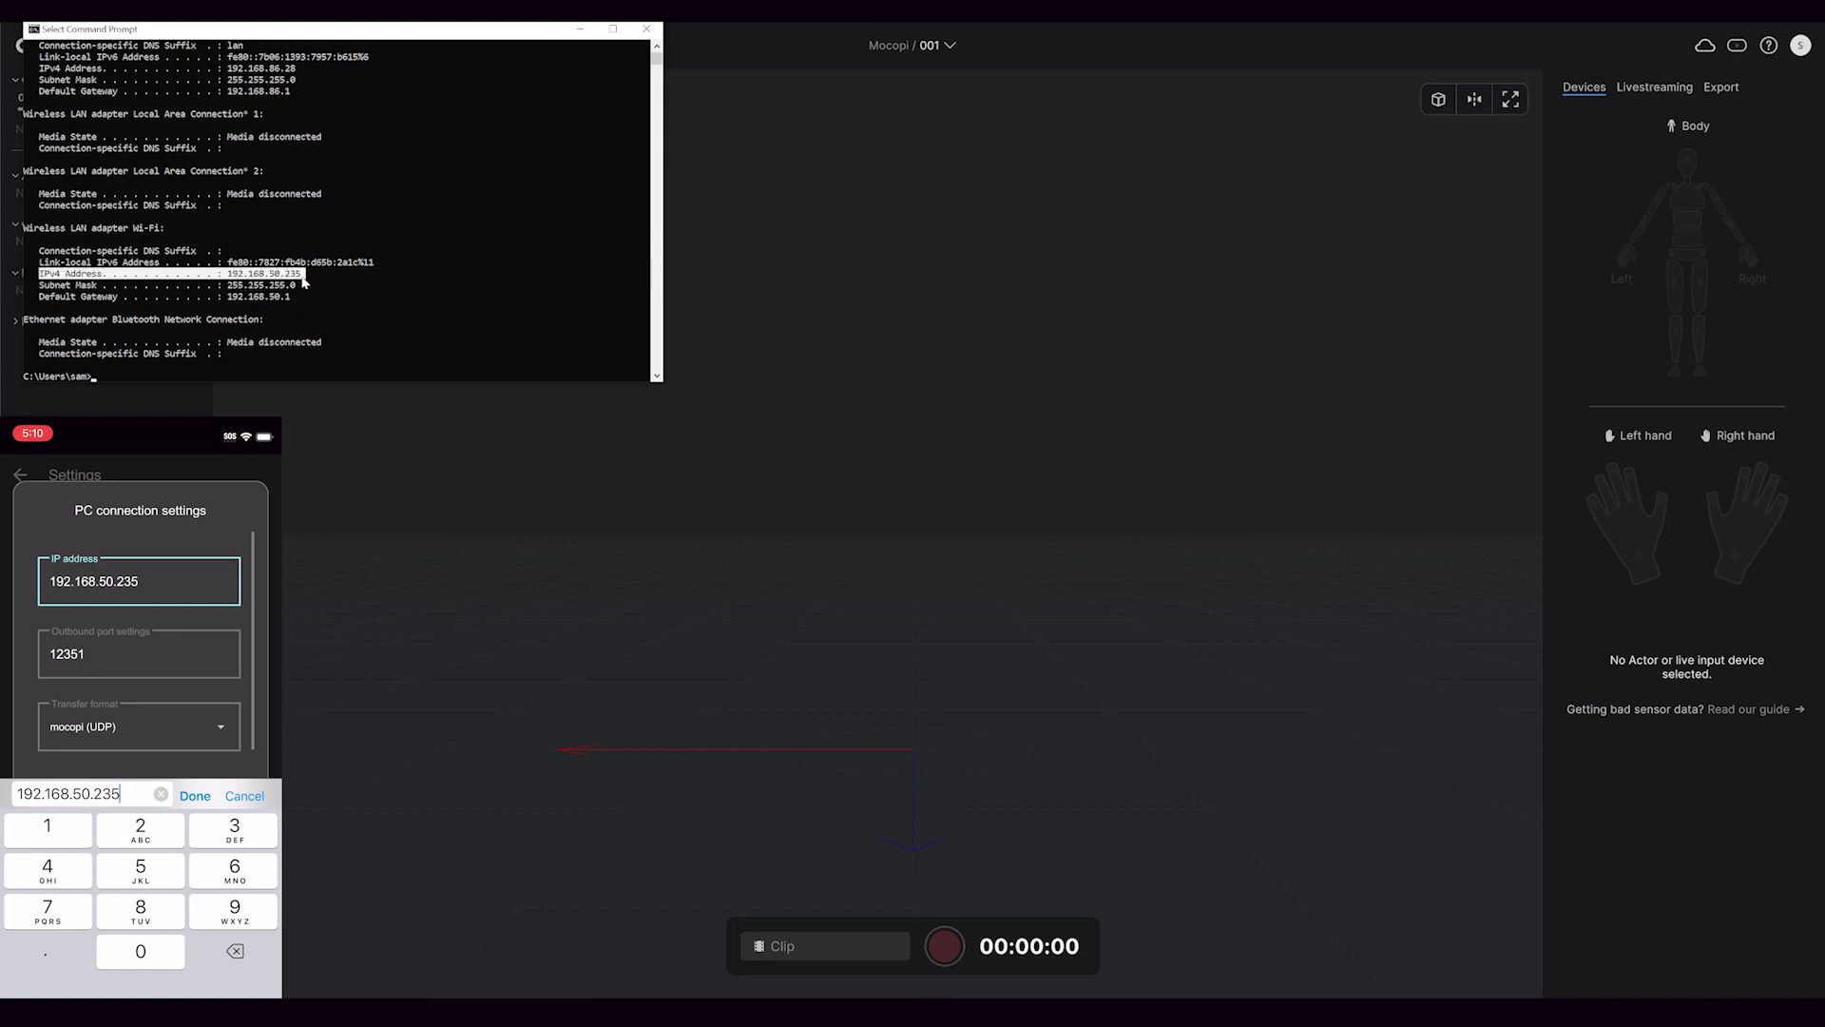
{"action": "left_click", "coordinate": [559, 414]}
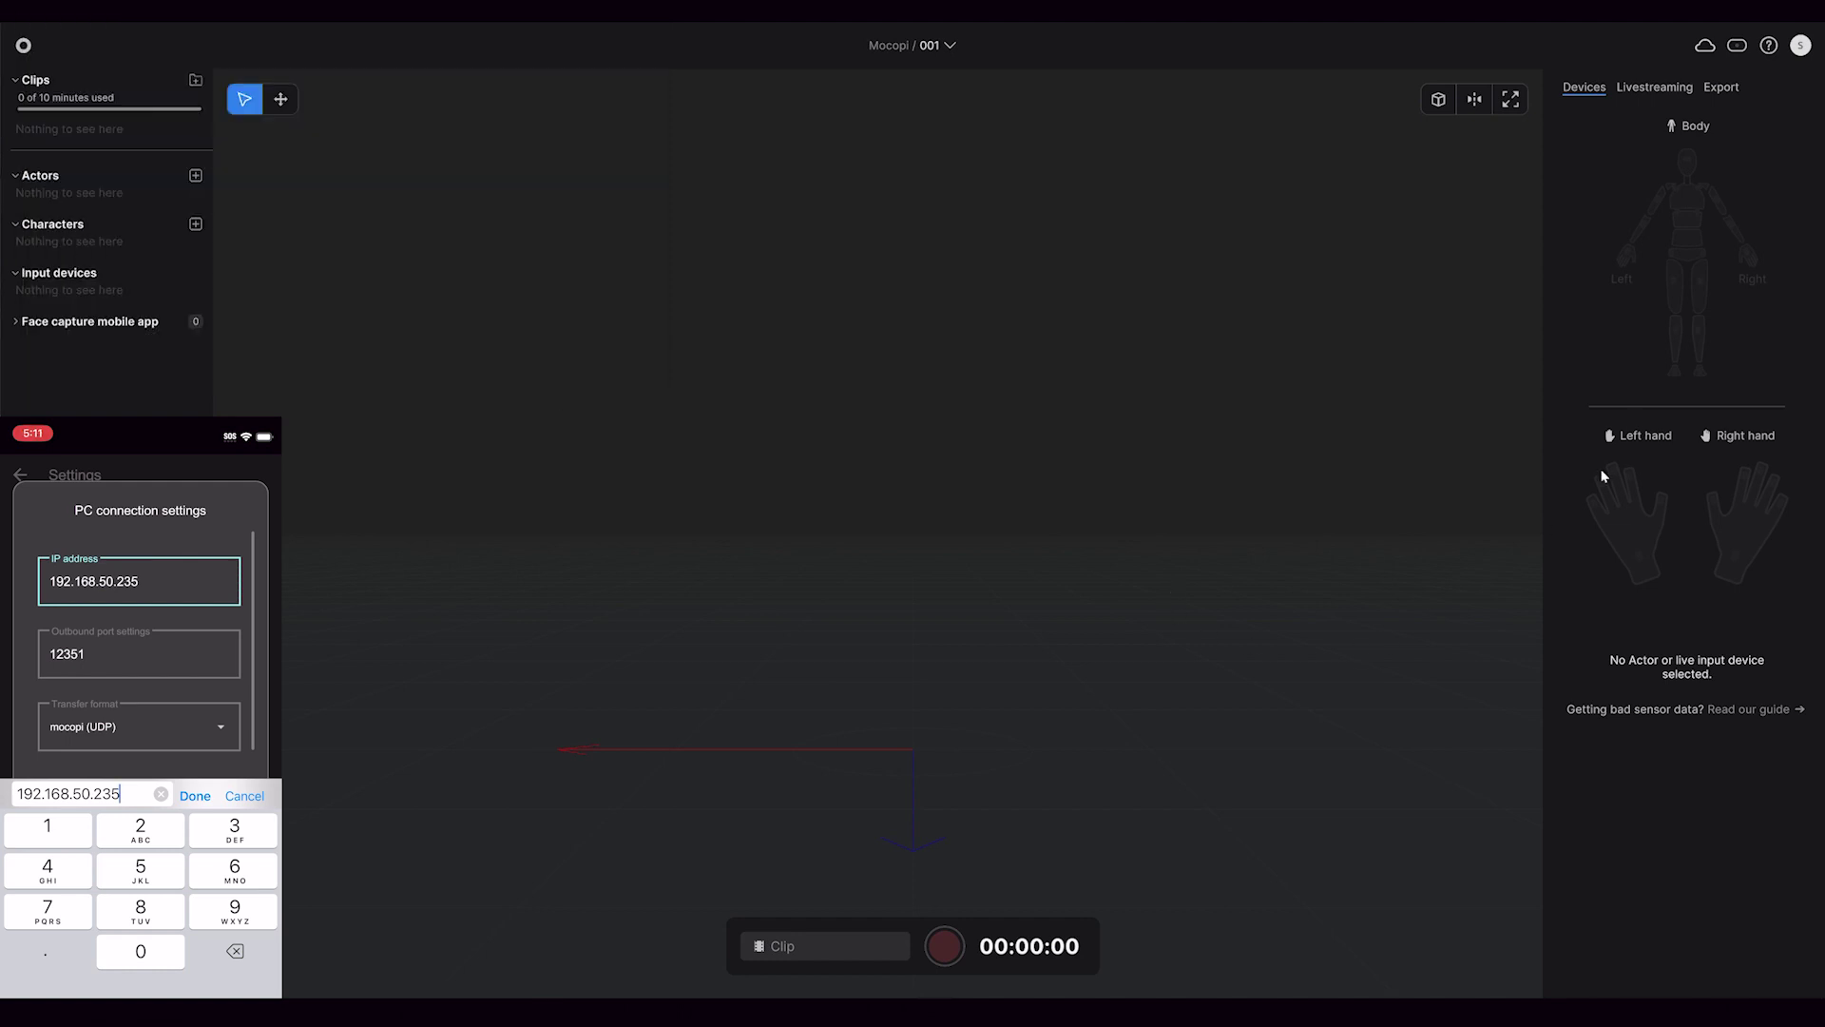
{"action": "left_click", "coordinate": [1797, 49]}
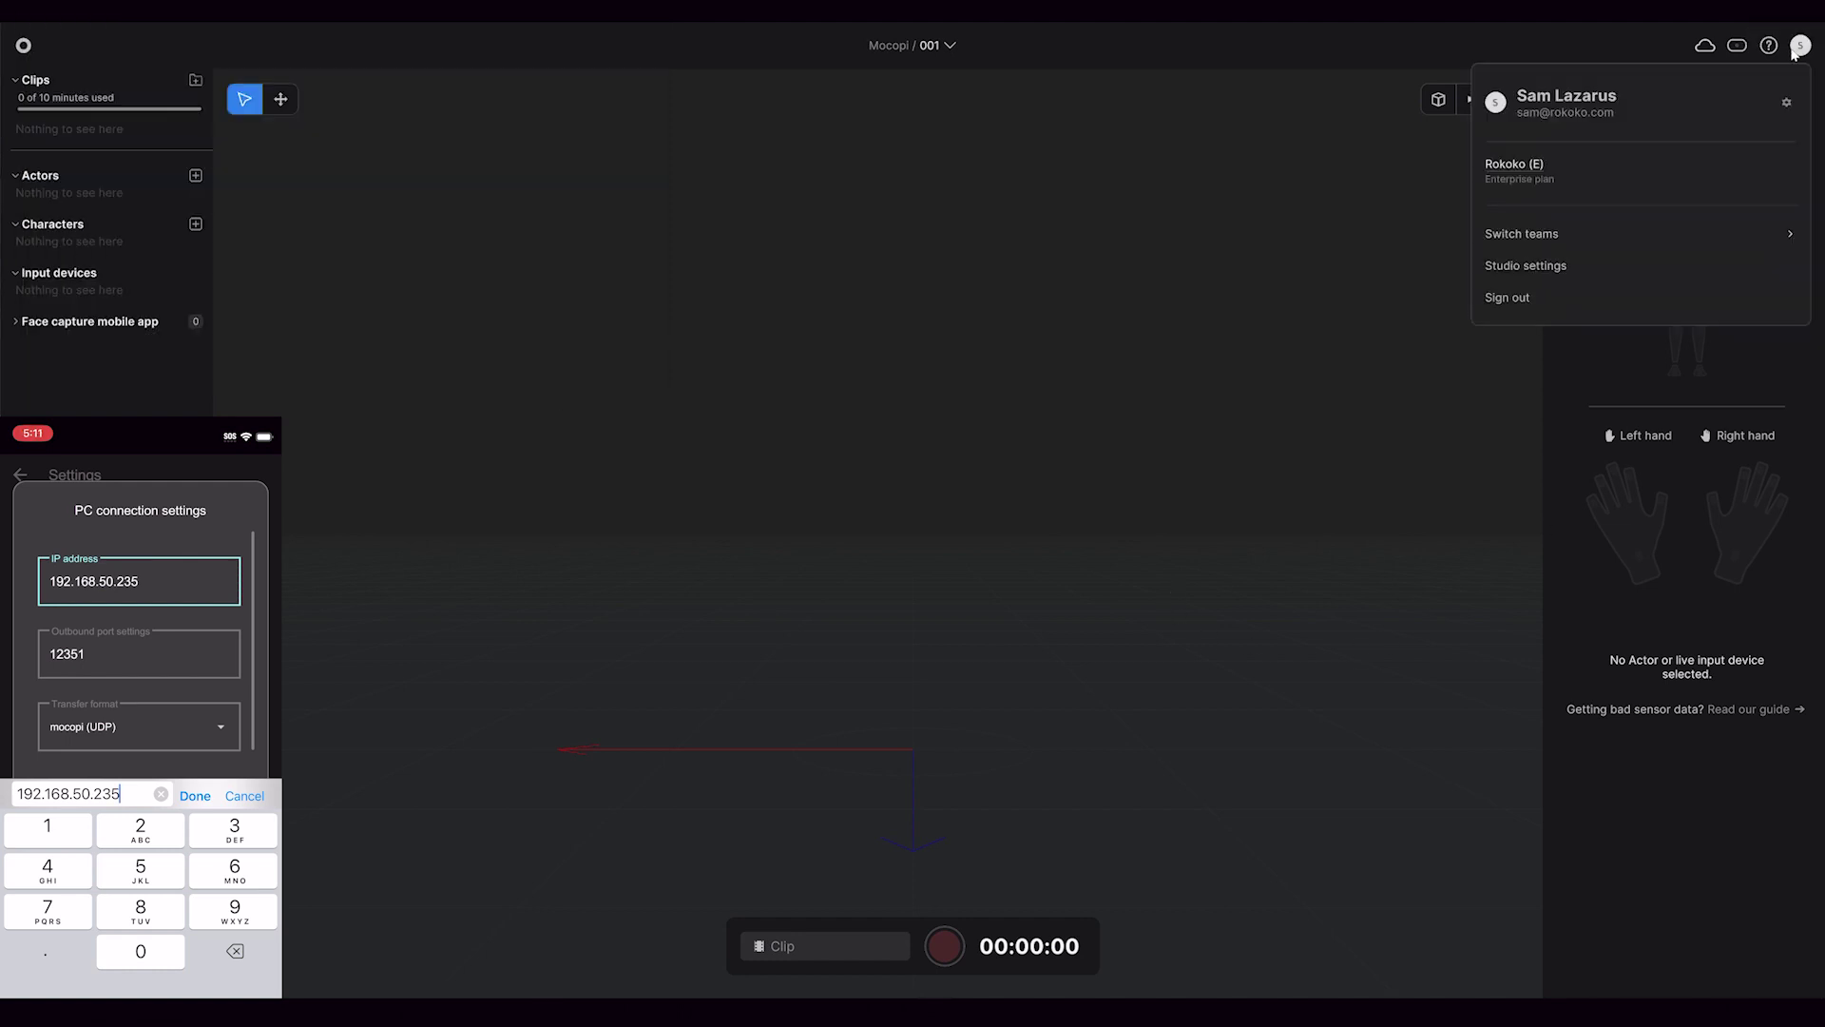
{"action": "left_click", "coordinate": [1527, 266]}
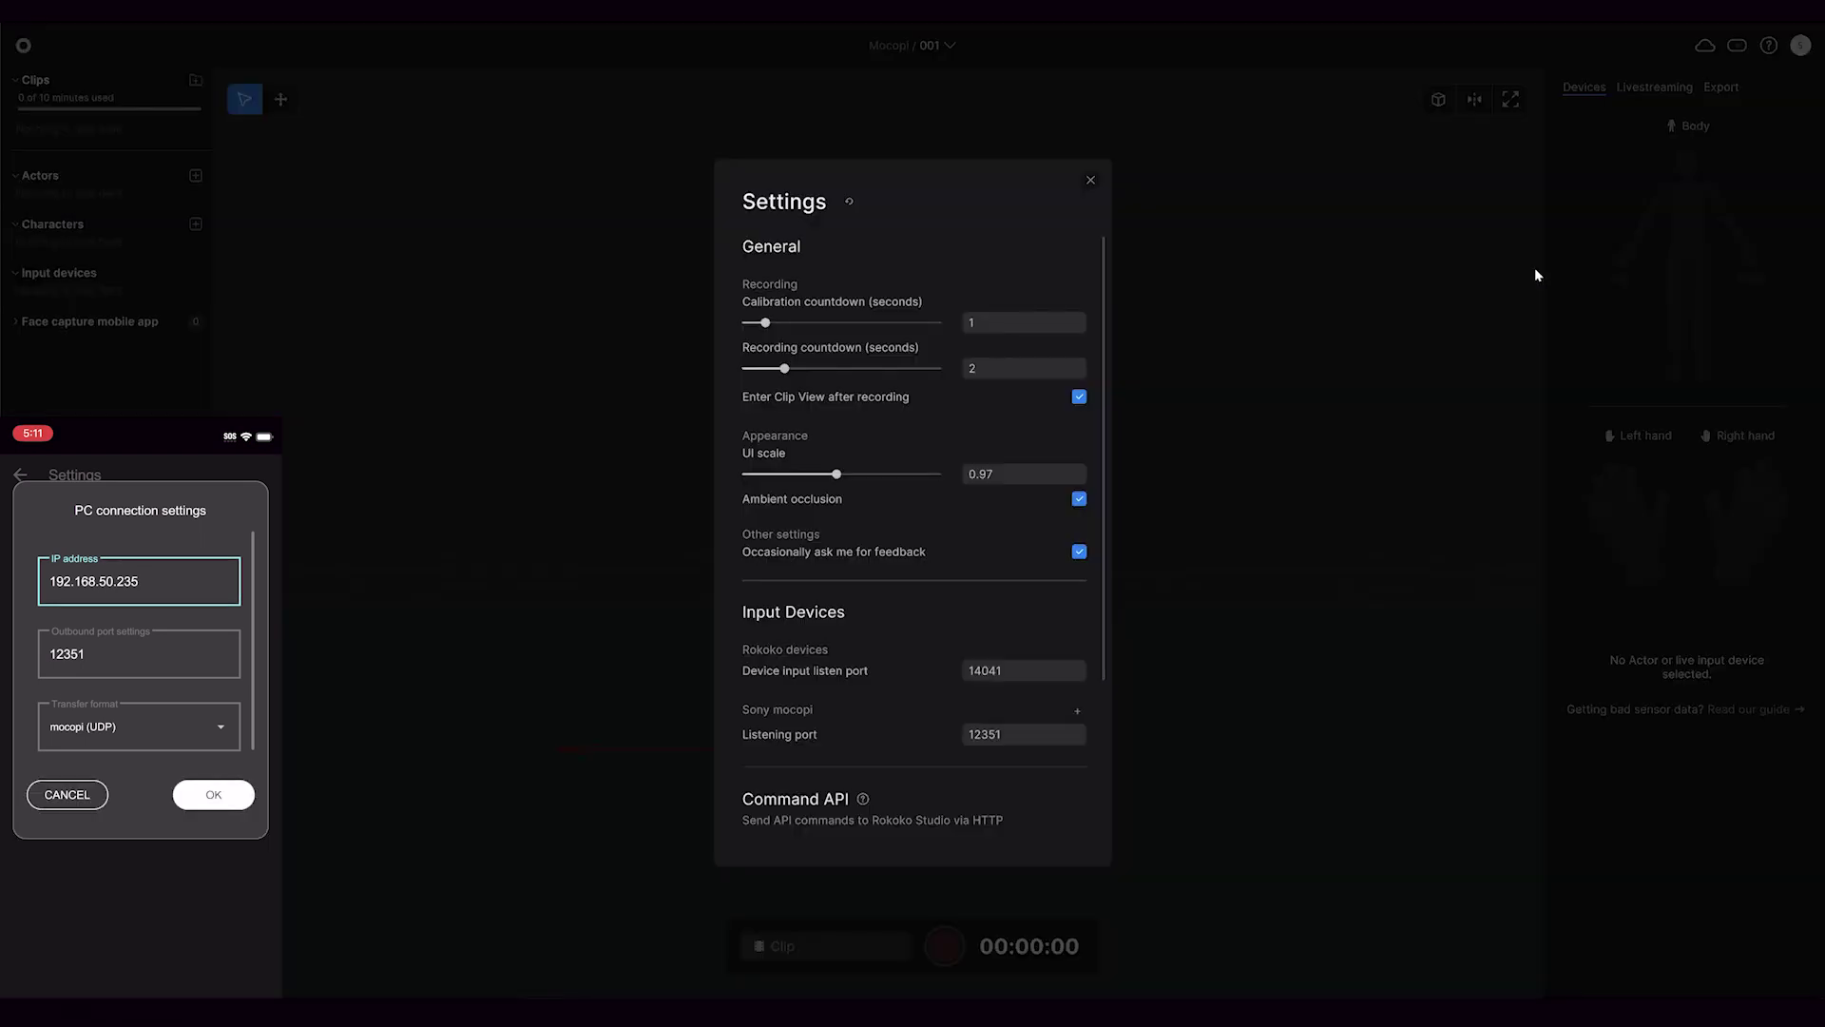
{"action": "scroll", "coordinate": [874, 608], "scroll_direction": "down", "scroll_amount": 1}
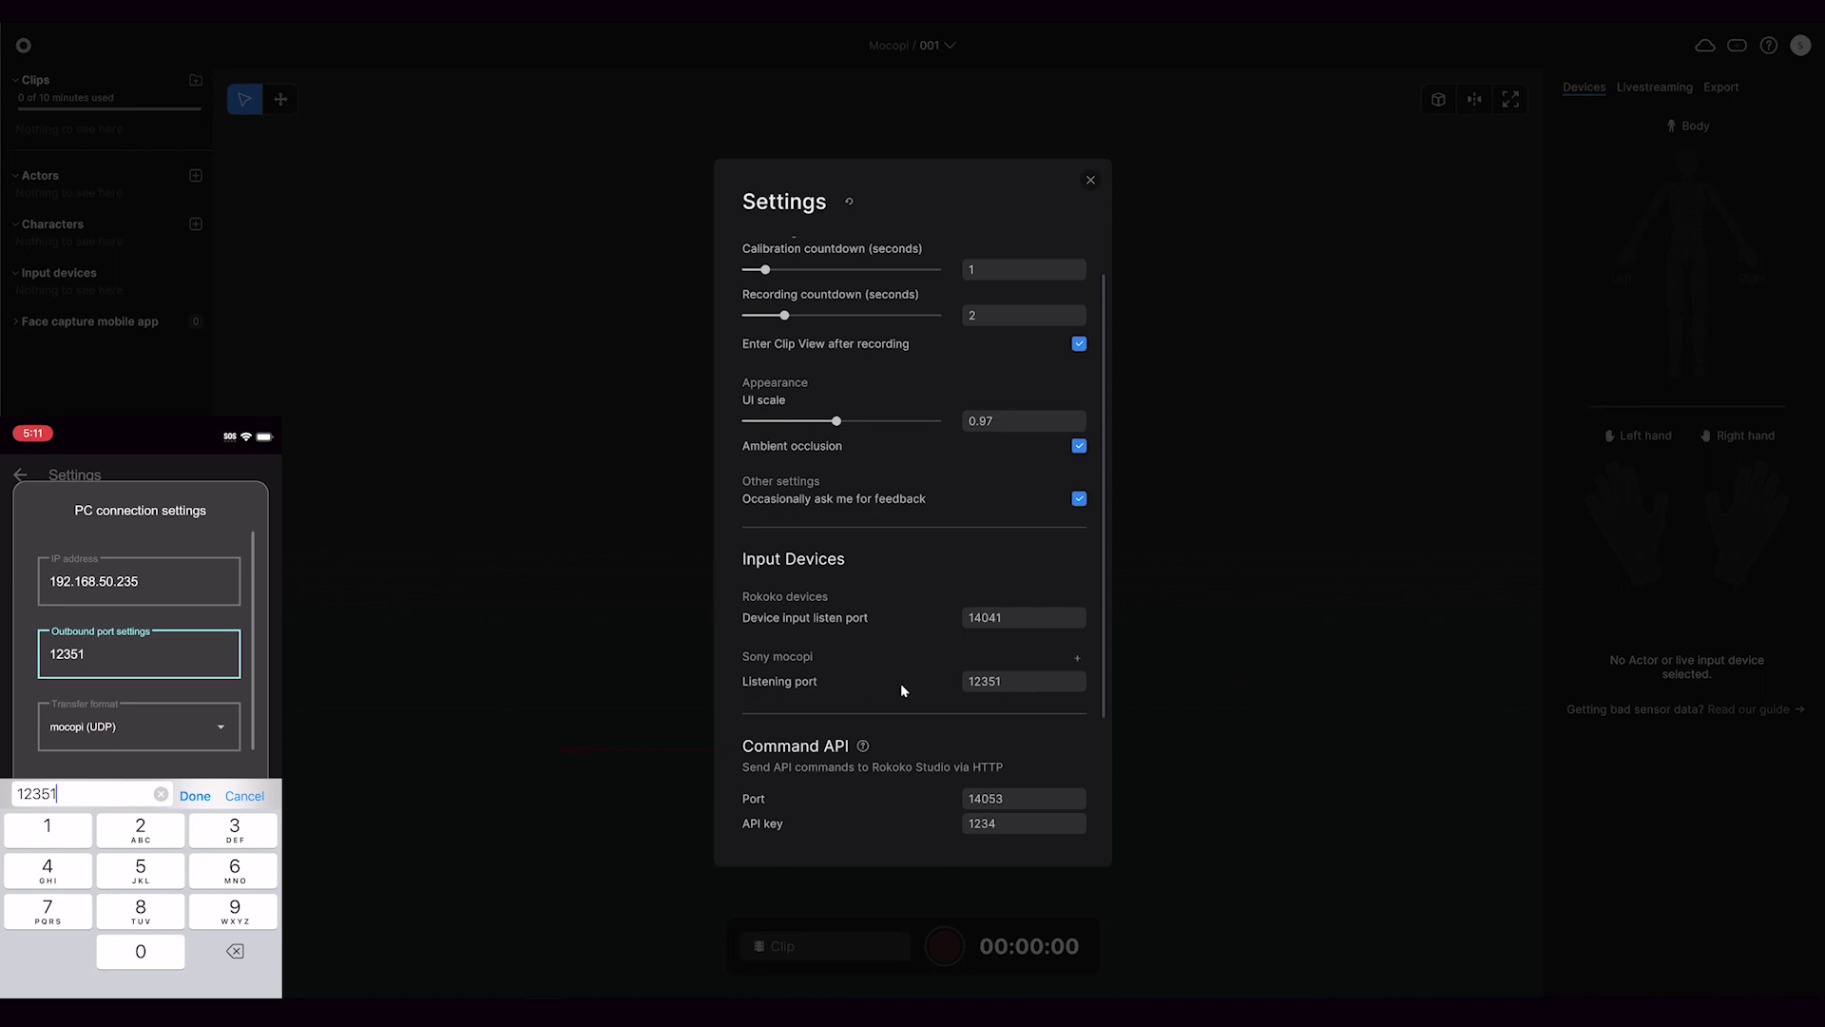
{"action": "left_click", "coordinate": [1196, 345]}
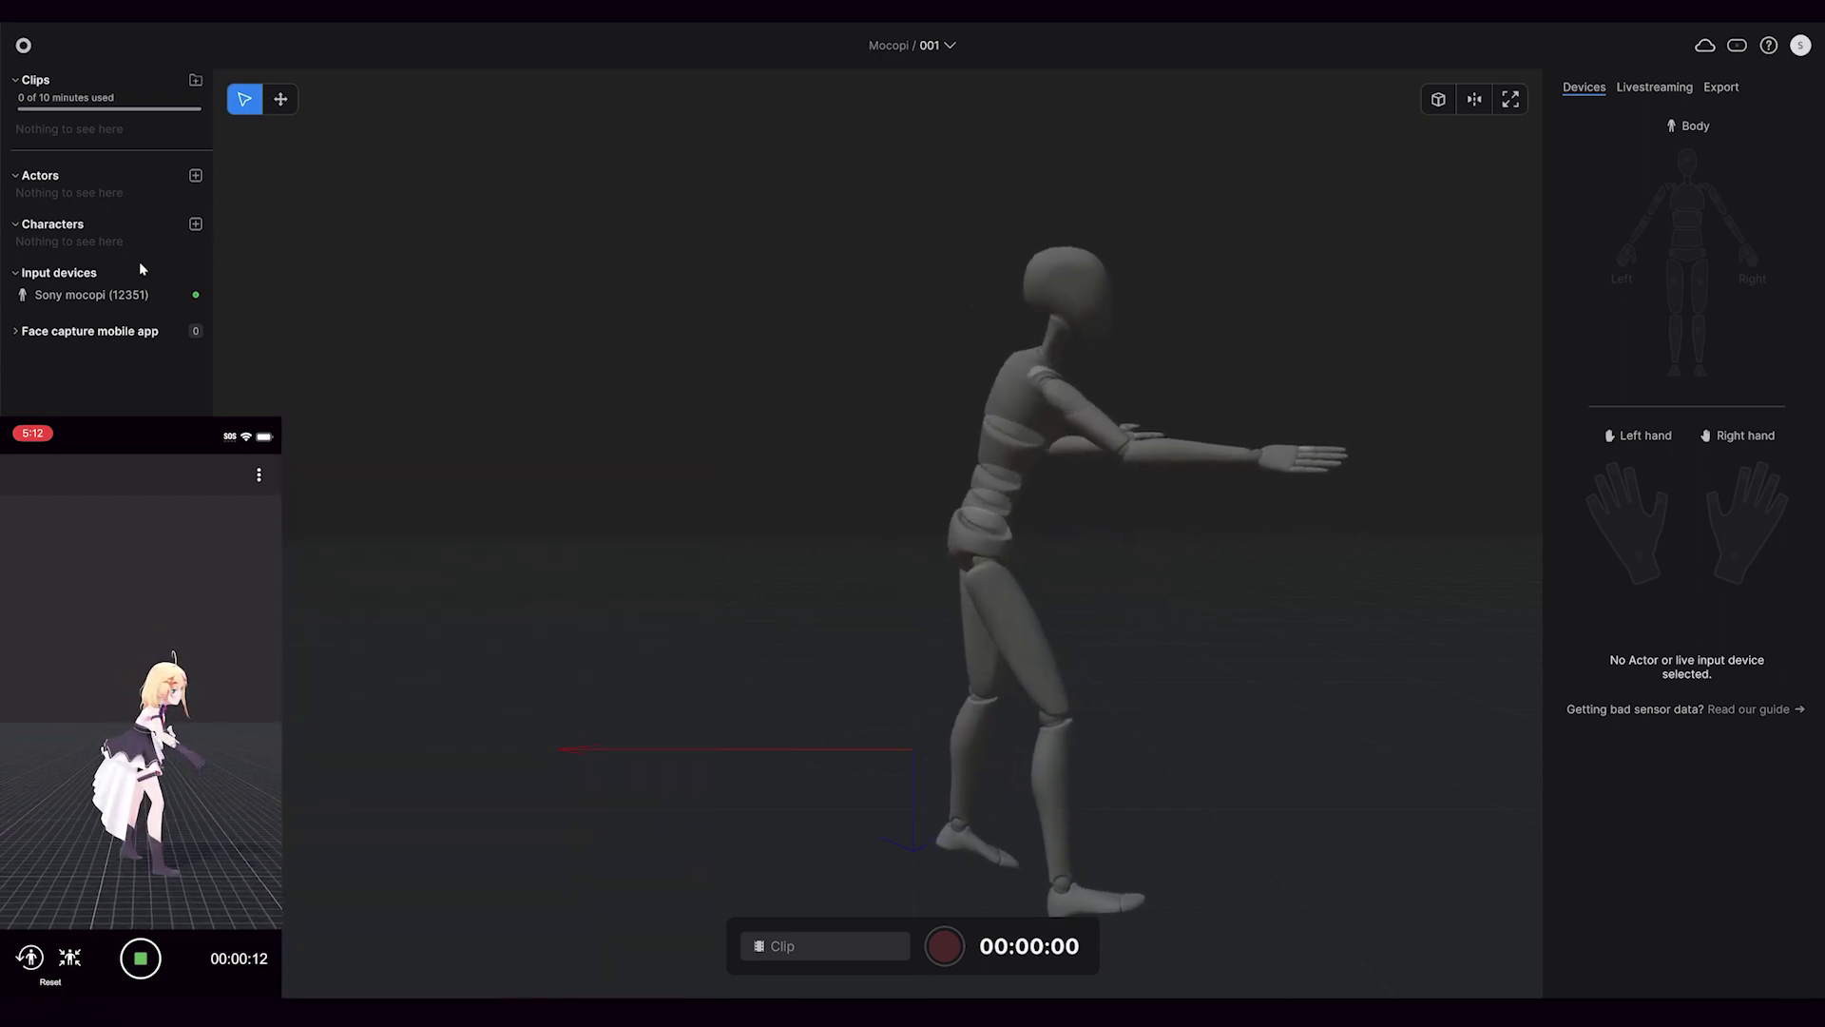
- Add the Sam actor preset, pair the Sony mocopi input with it, and start recording
{"action": "left_click", "coordinate": [196, 176]}
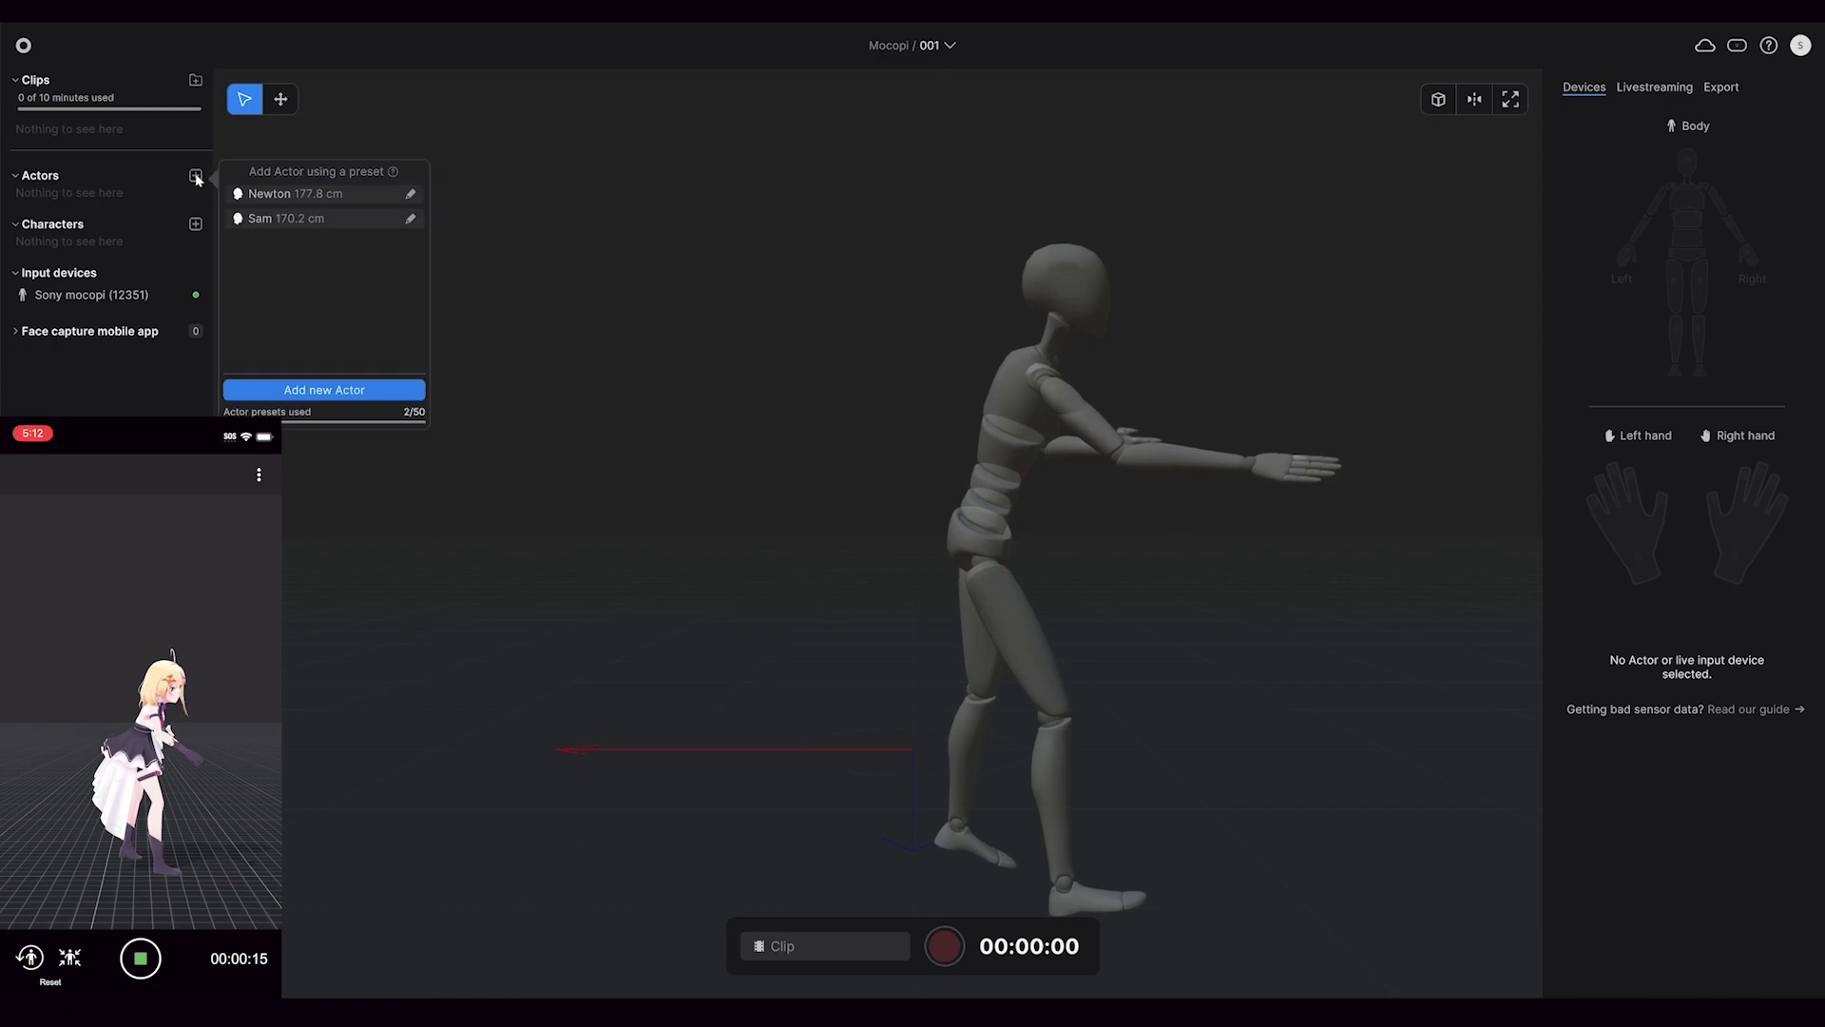
{"action": "left_click", "coordinate": [297, 220]}
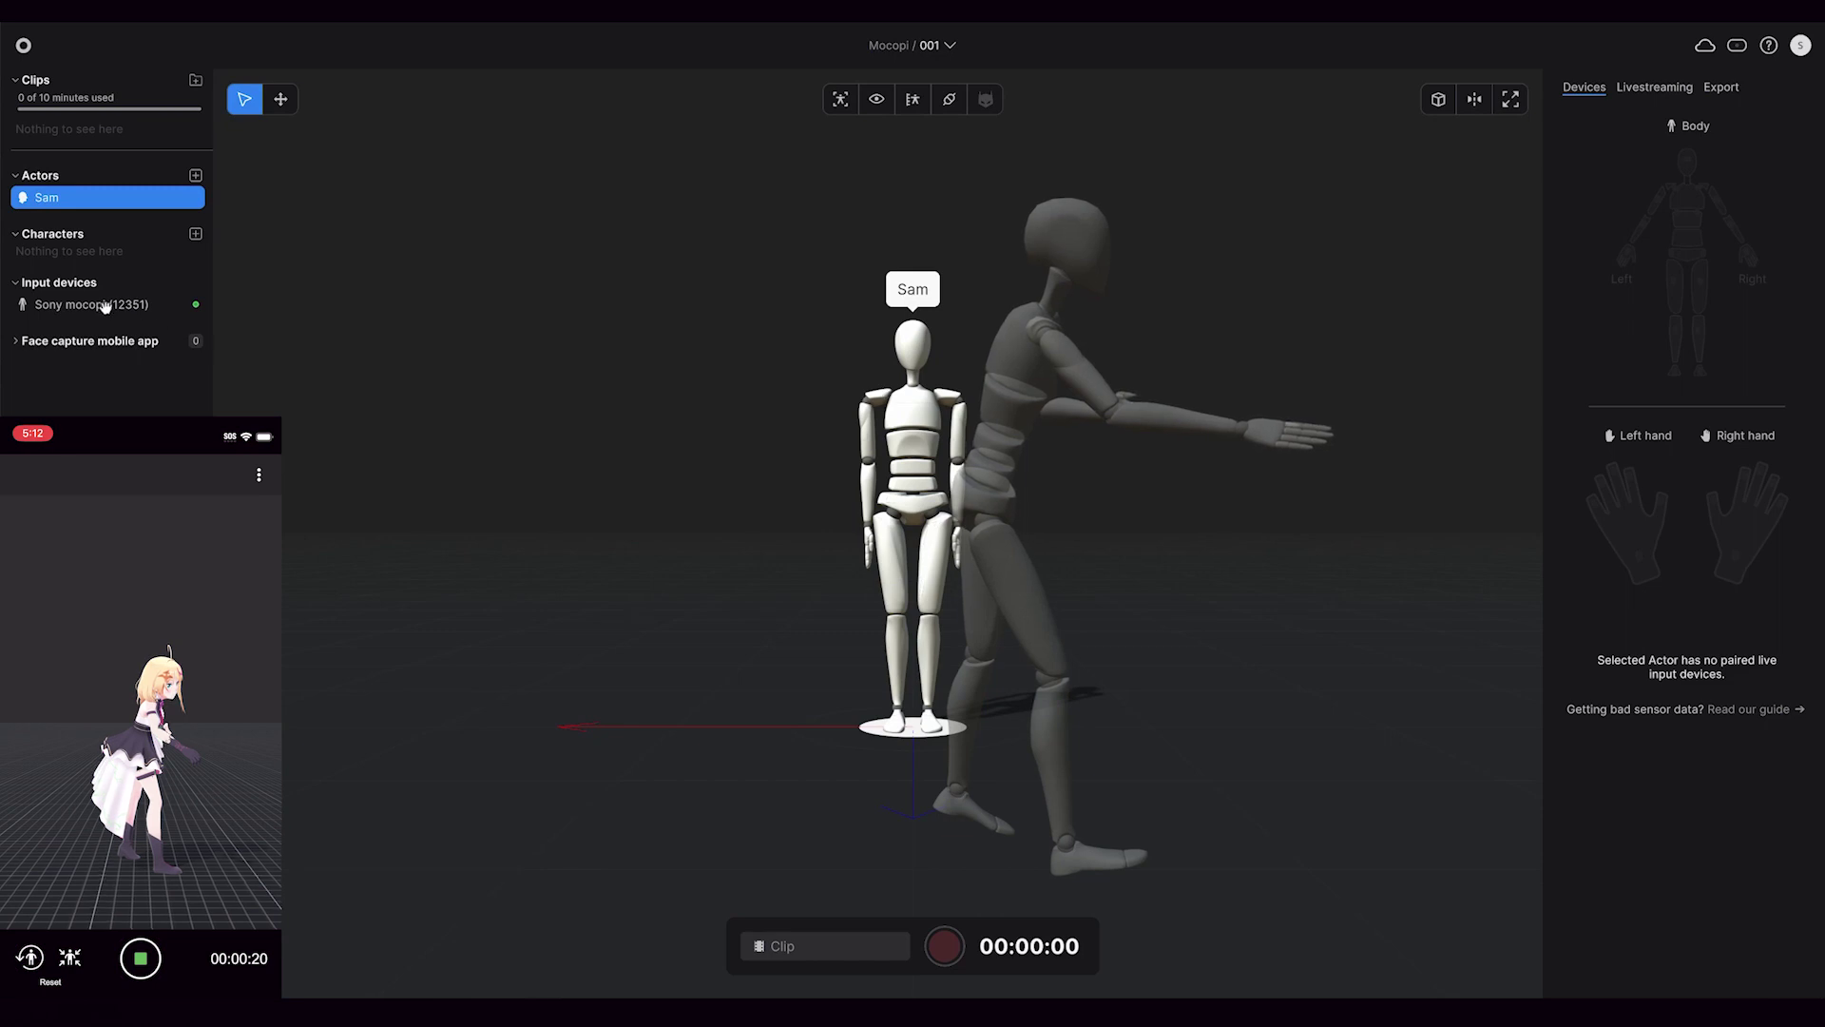
{"action": "left_click_drag", "start_coordinate": [136, 232], "coordinate": [132, 203]}
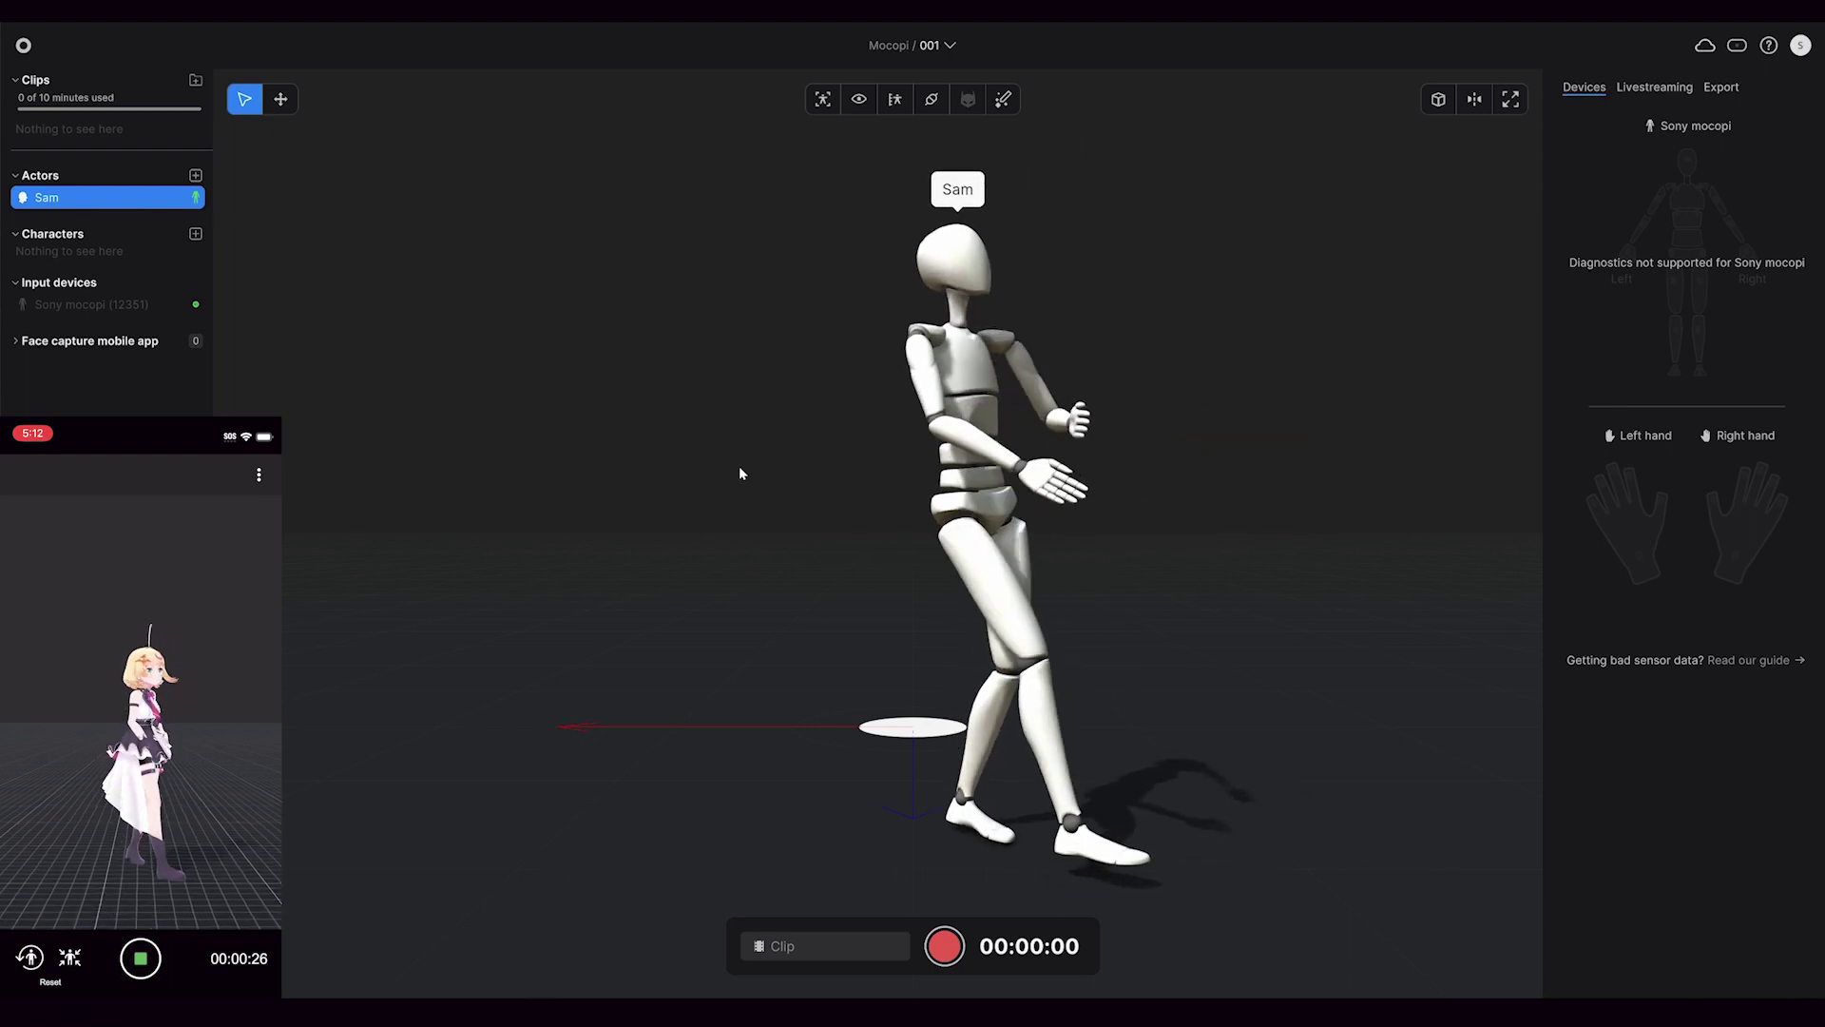
{"action": "left_click", "coordinate": [947, 943]}
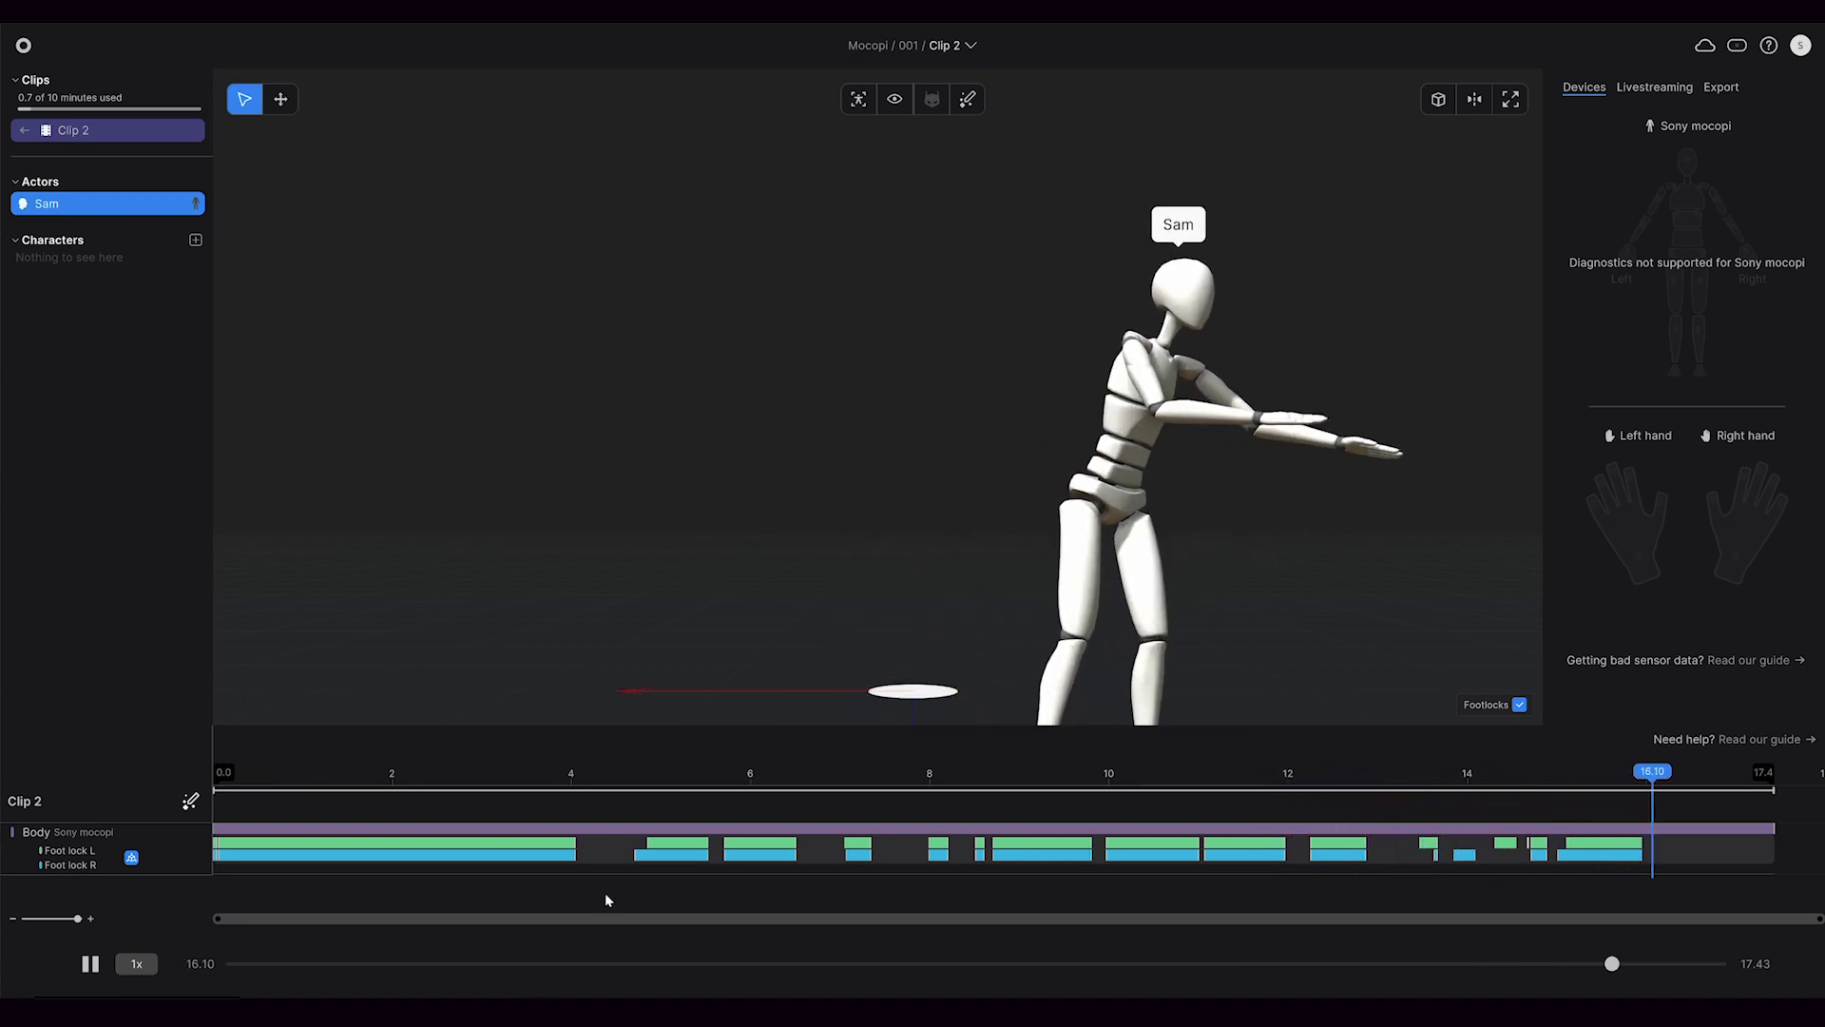
{"action": "left_click", "coordinate": [1019, 803]}
{"action": "left_click", "coordinate": [531, 803]}
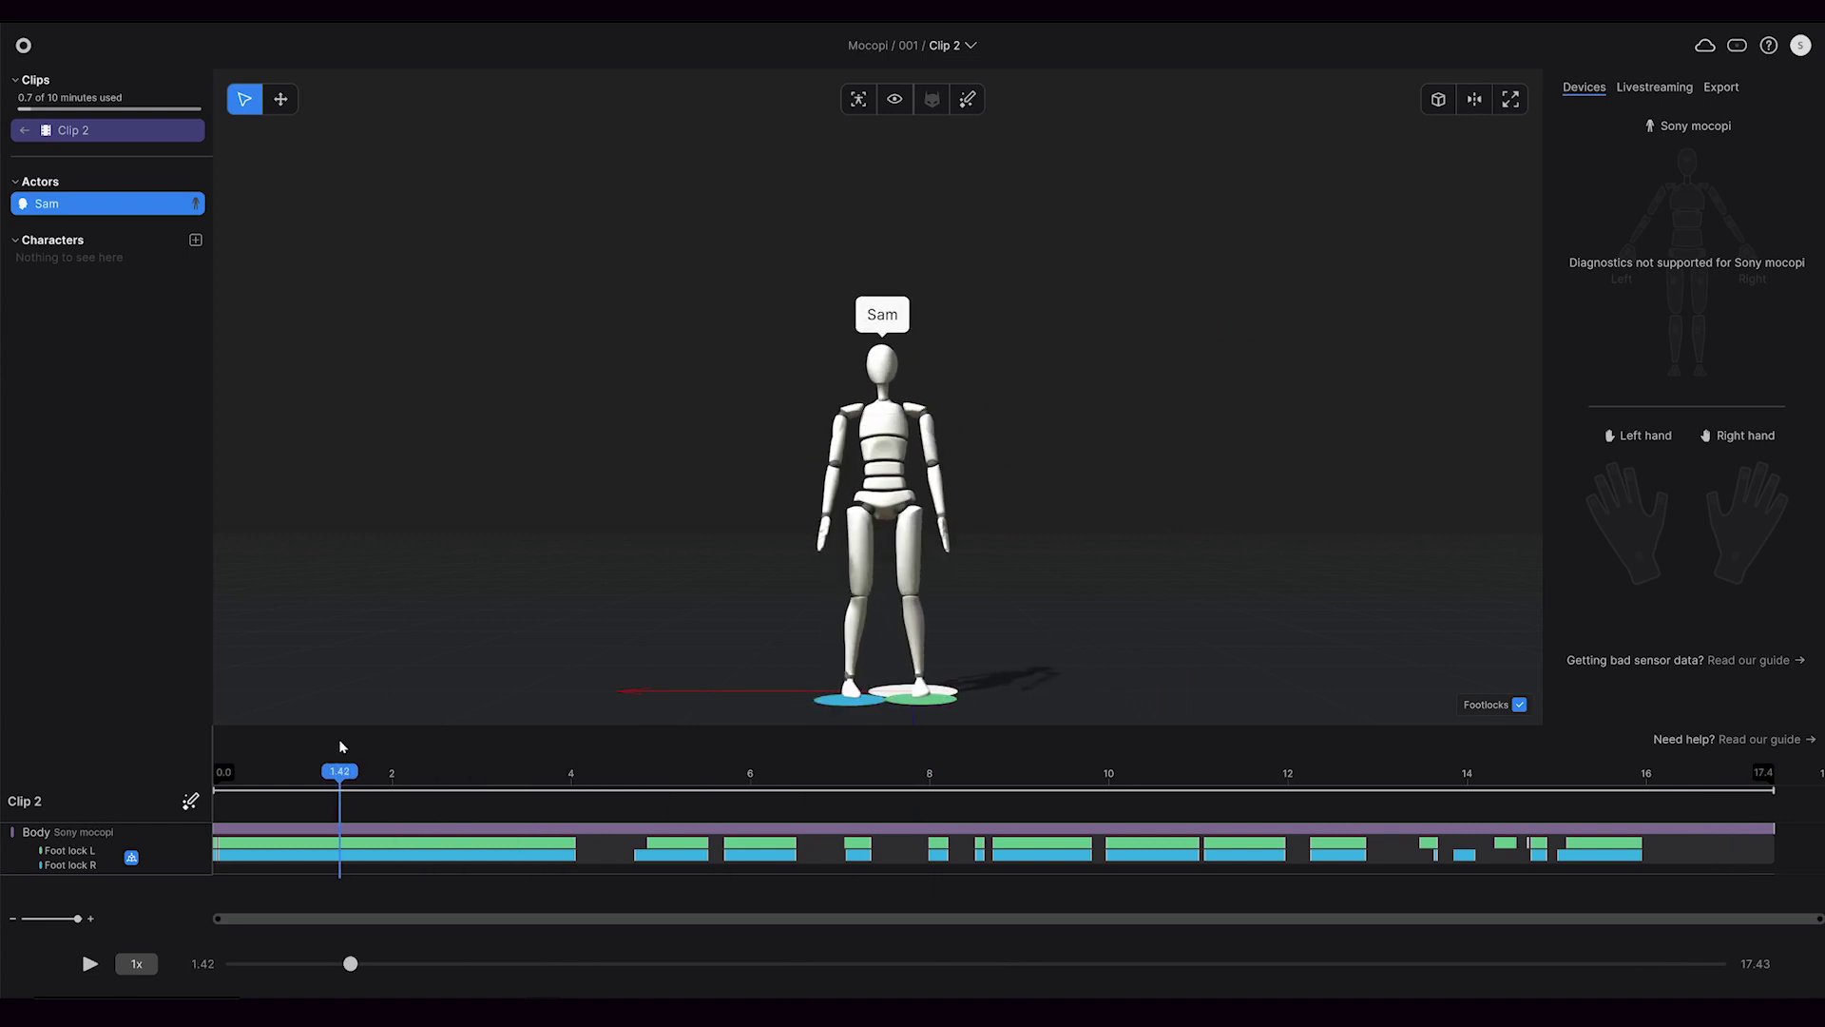
{"action": "left_click_drag", "start_coordinate": [433, 770], "coordinate": [659, 789]}
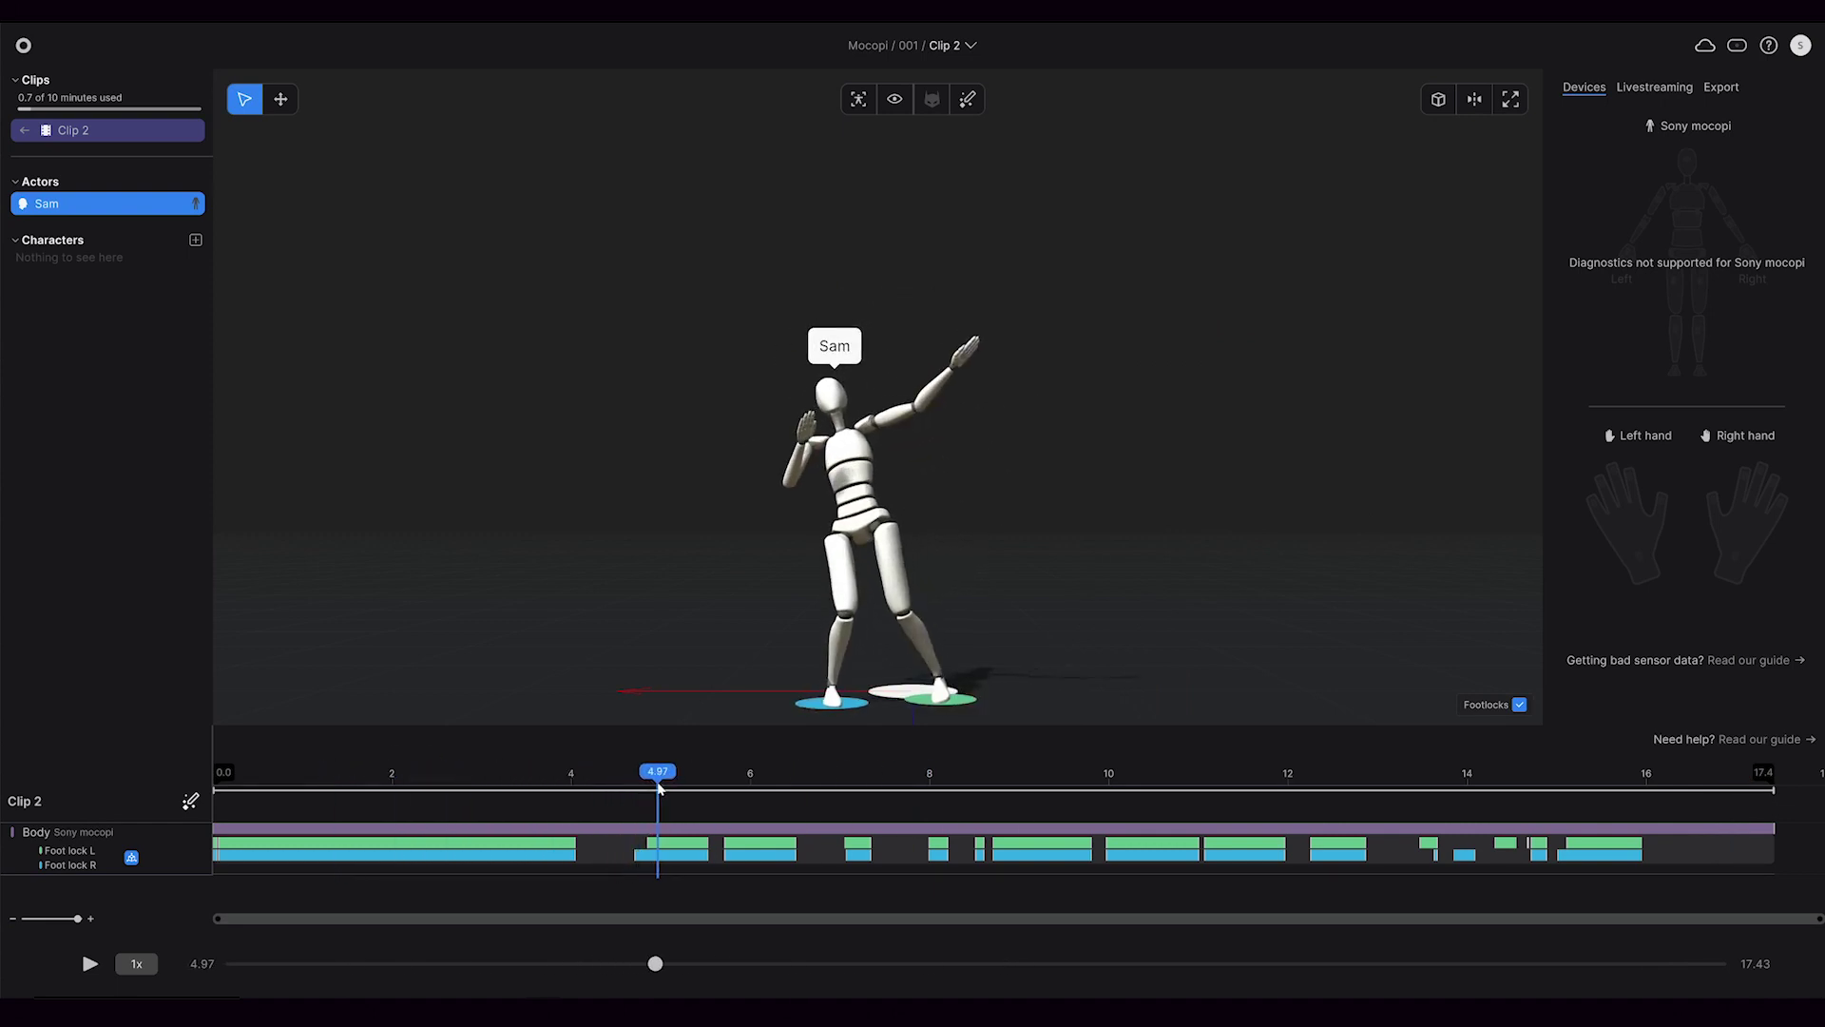
{"action": "right_click", "coordinate": [646, 855]}
{"action": "left_click", "coordinate": [680, 875]}
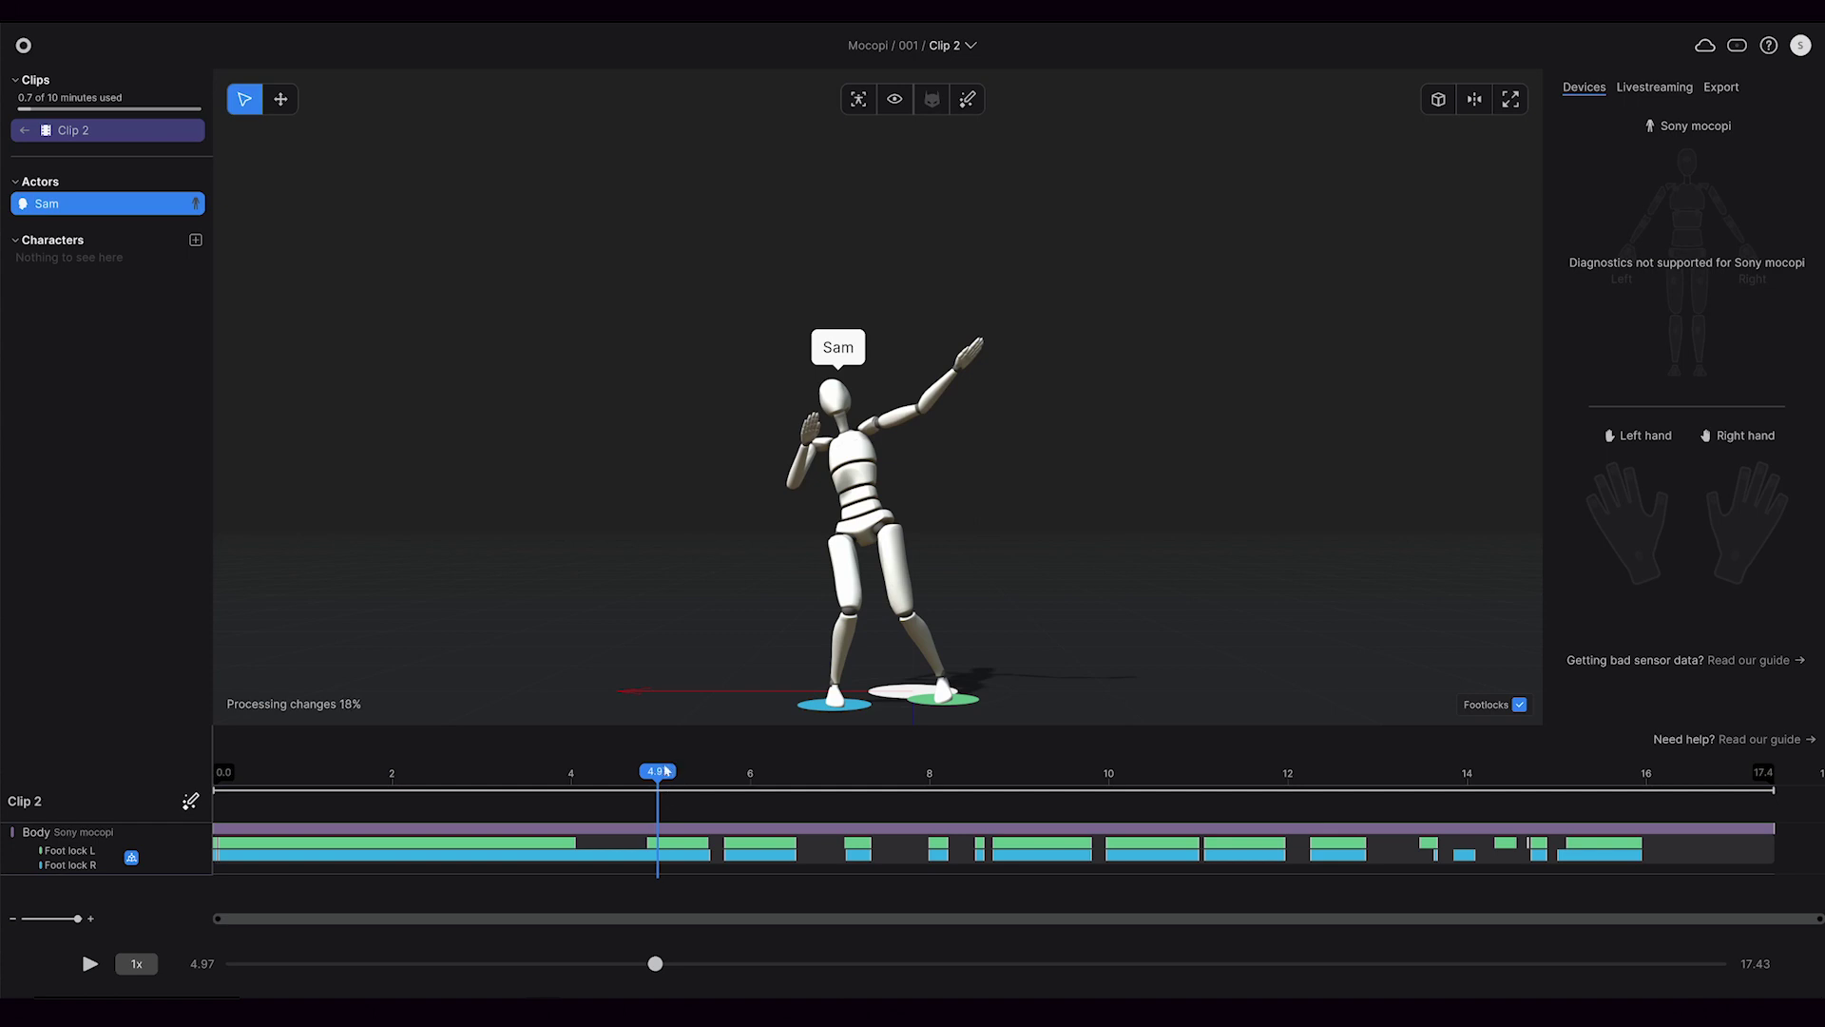
{"action": "left_click_drag", "start_coordinate": [666, 770], "coordinate": [548, 776]}
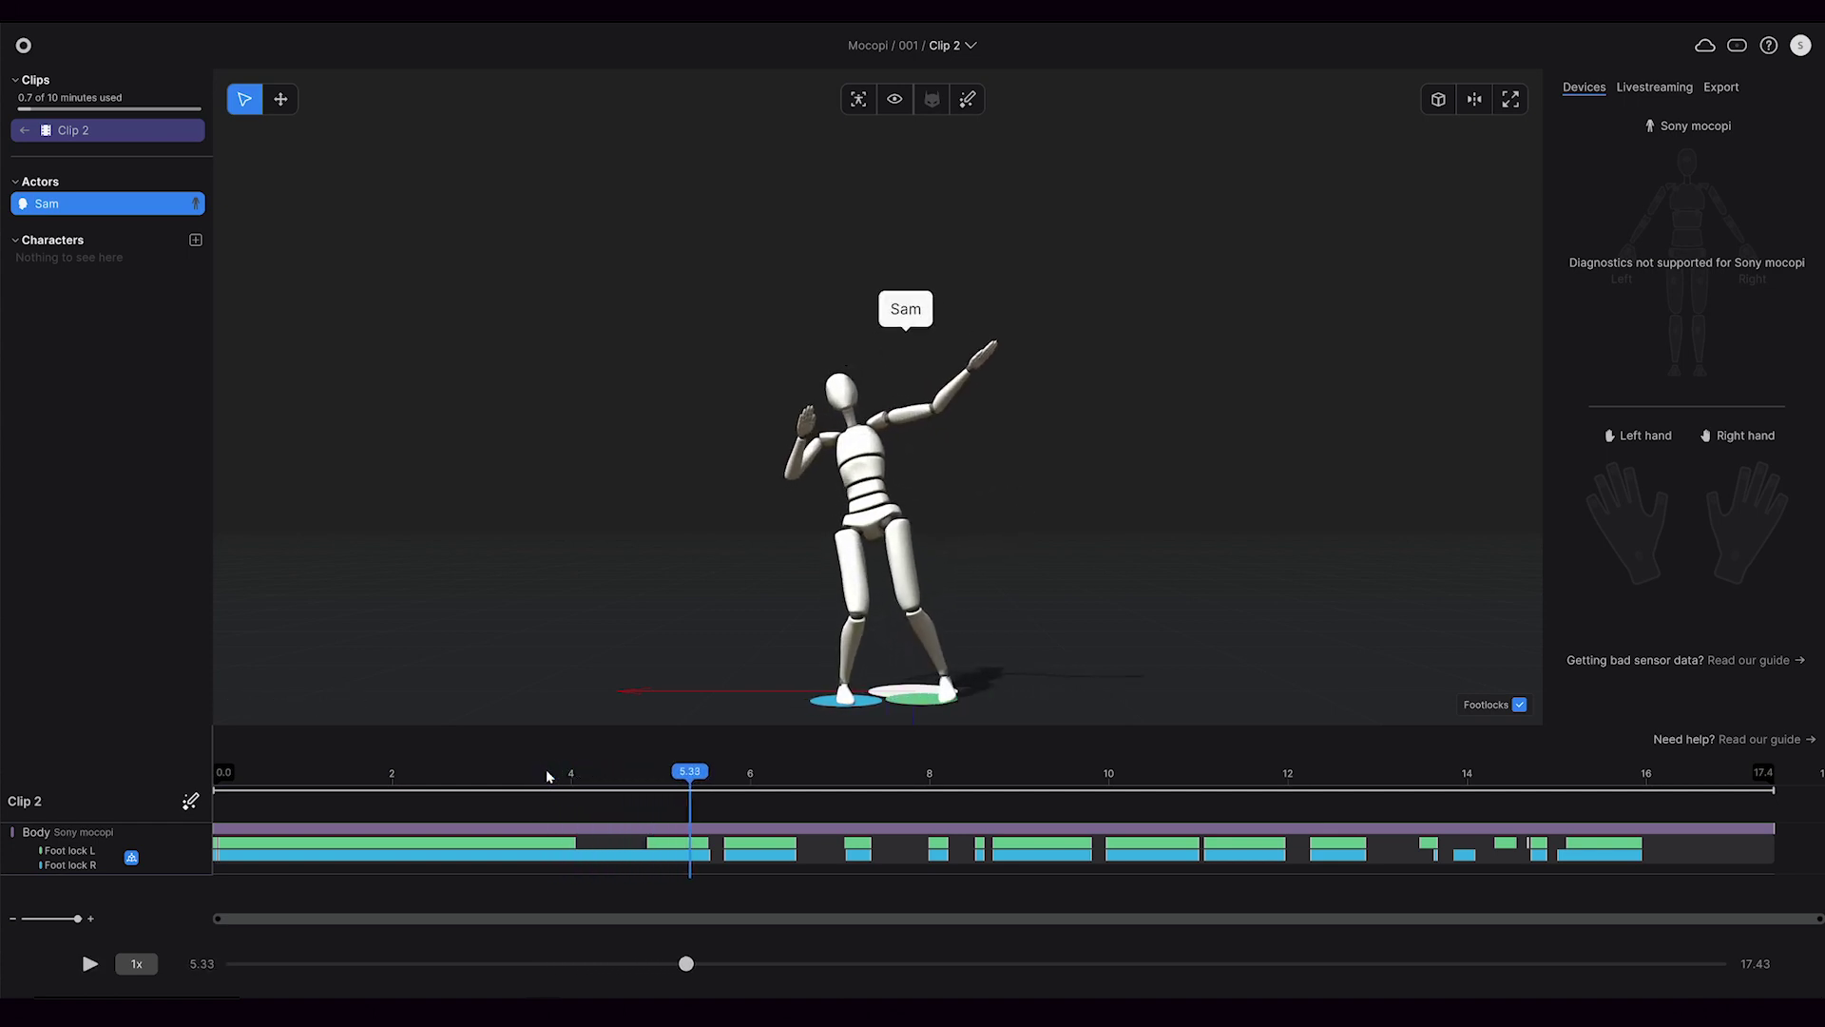
{"action": "left_click_drag", "start_coordinate": [547, 774], "coordinate": [512, 773]}
{"action": "key", "text": "space"}
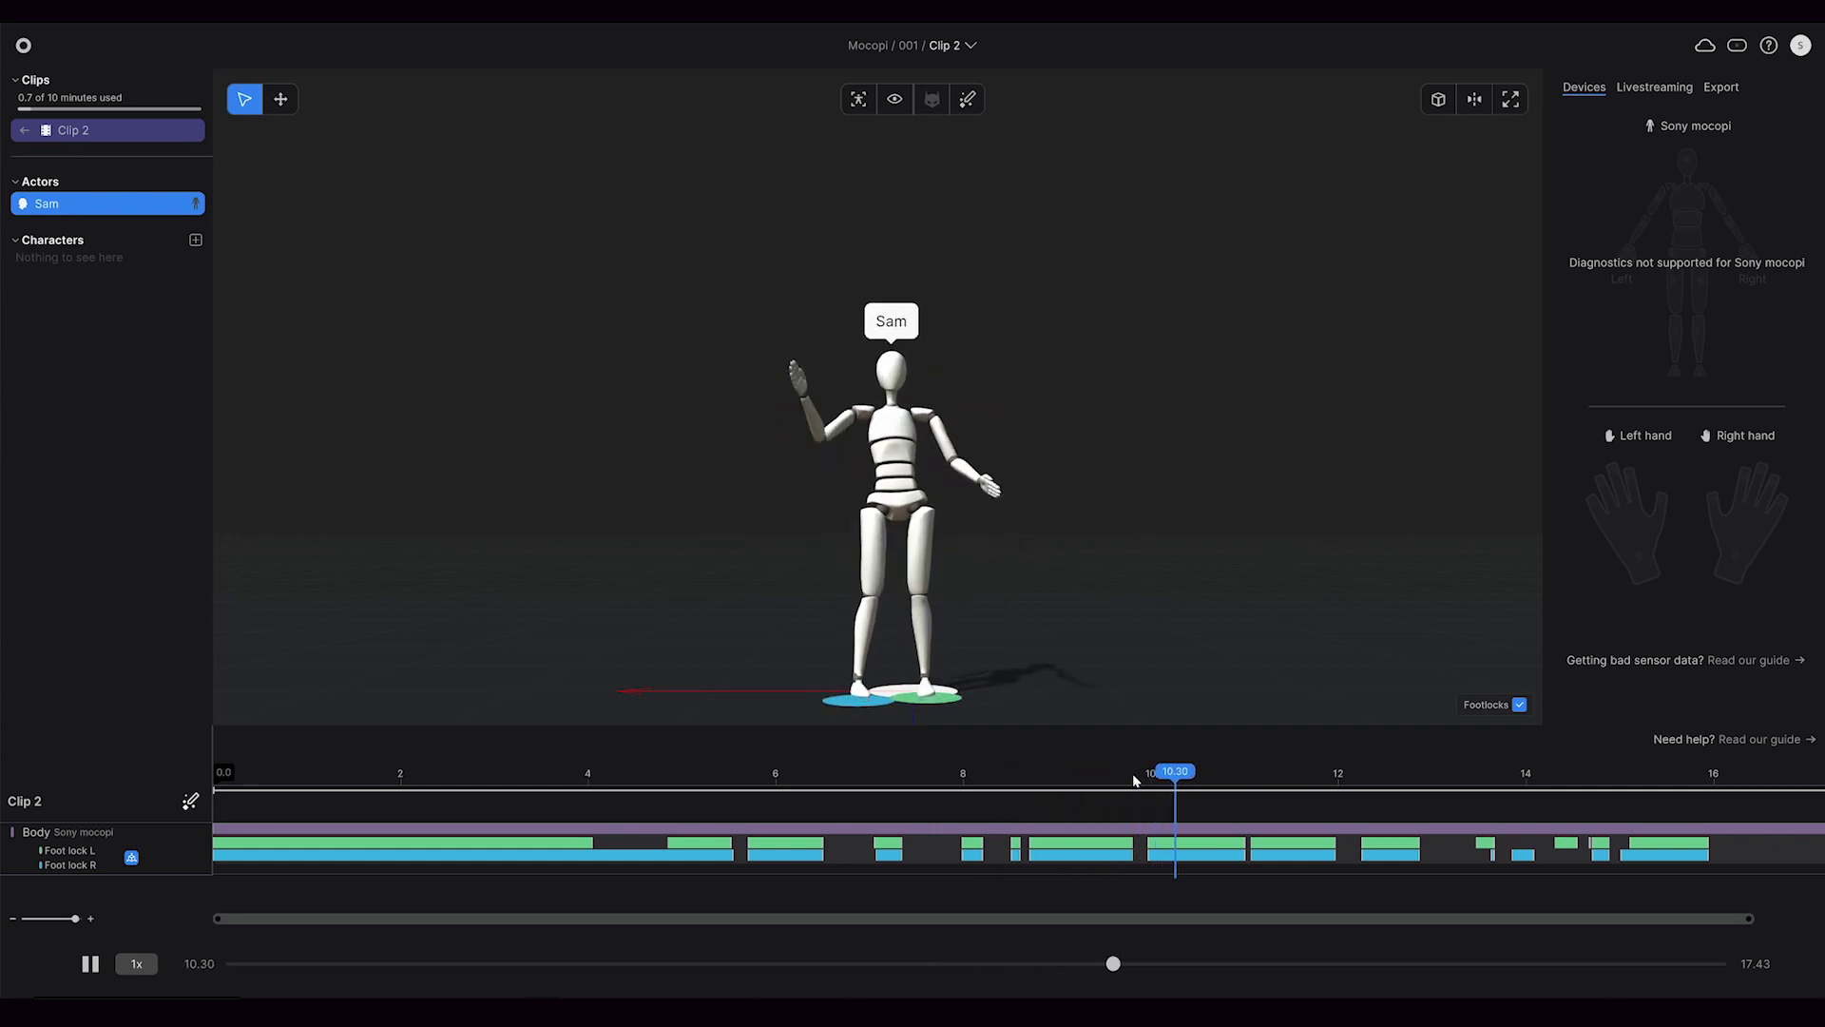
{"action": "left_click_drag", "start_coordinate": [823, 783], "coordinate": [859, 789]}
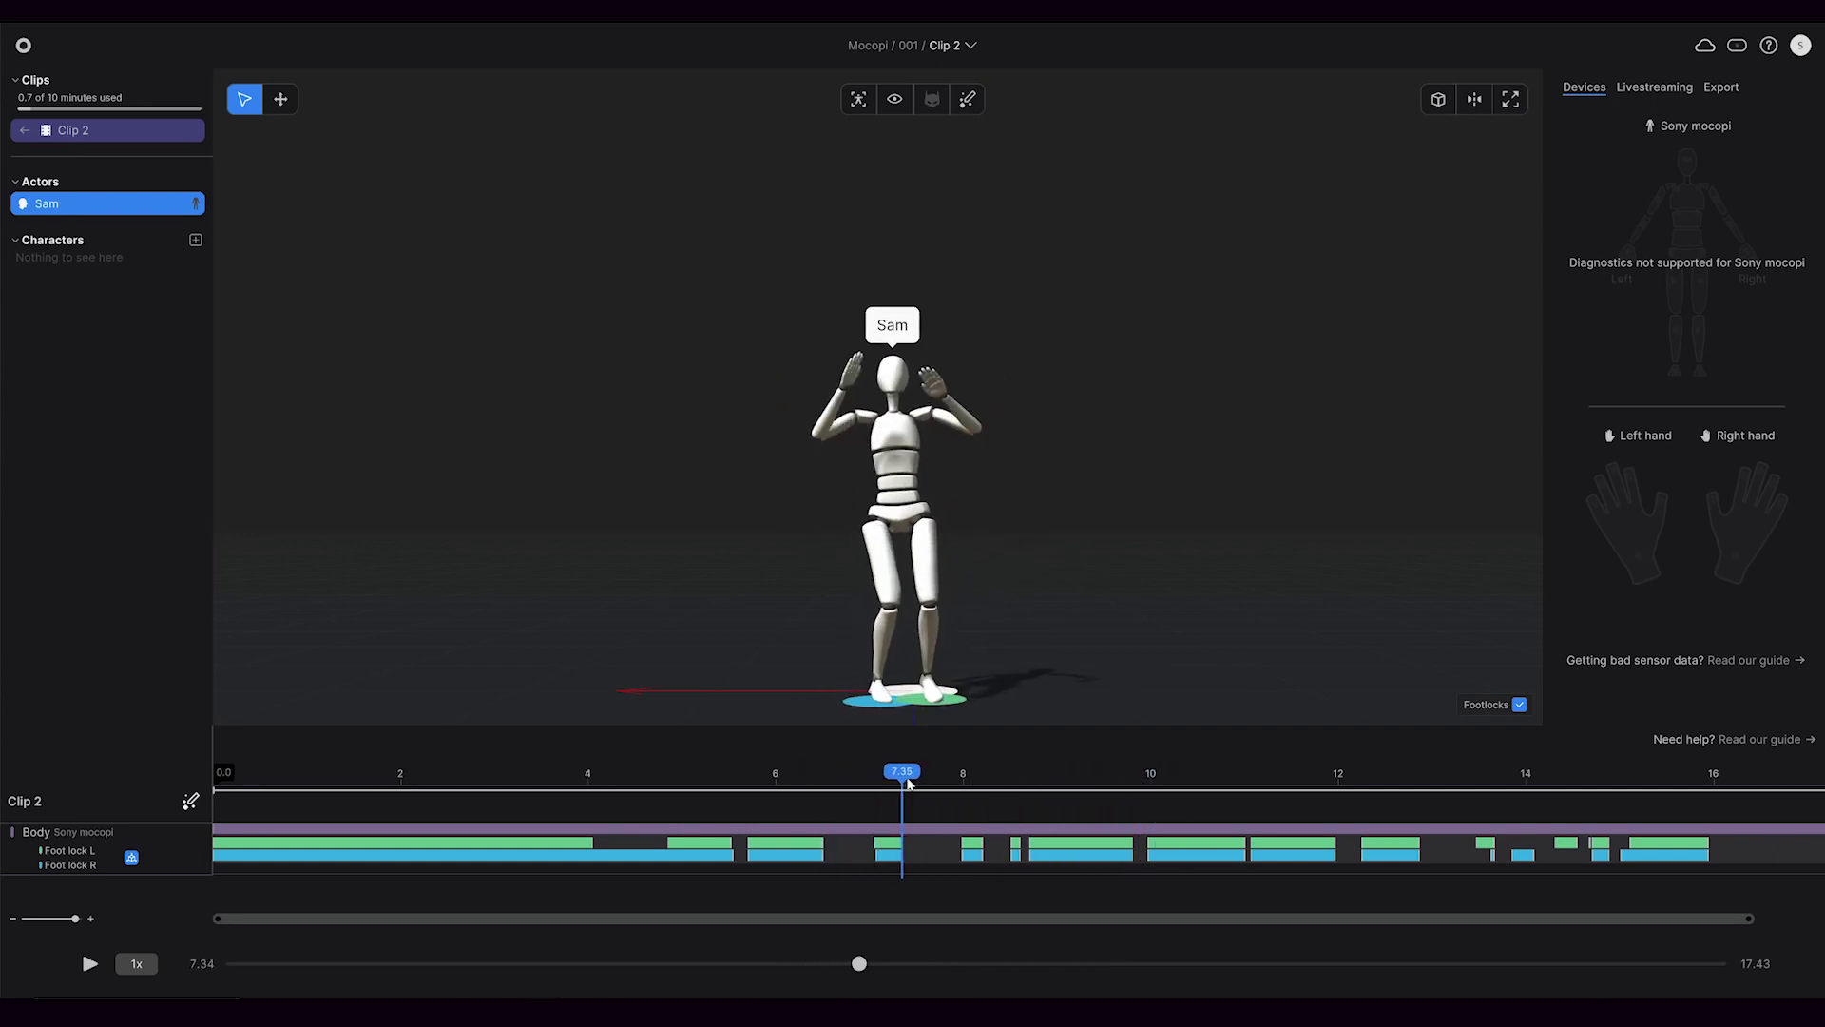
{"action": "left_click_drag", "start_coordinate": [972, 768], "coordinate": [699, 786]}
{"action": "key", "text": "space"}
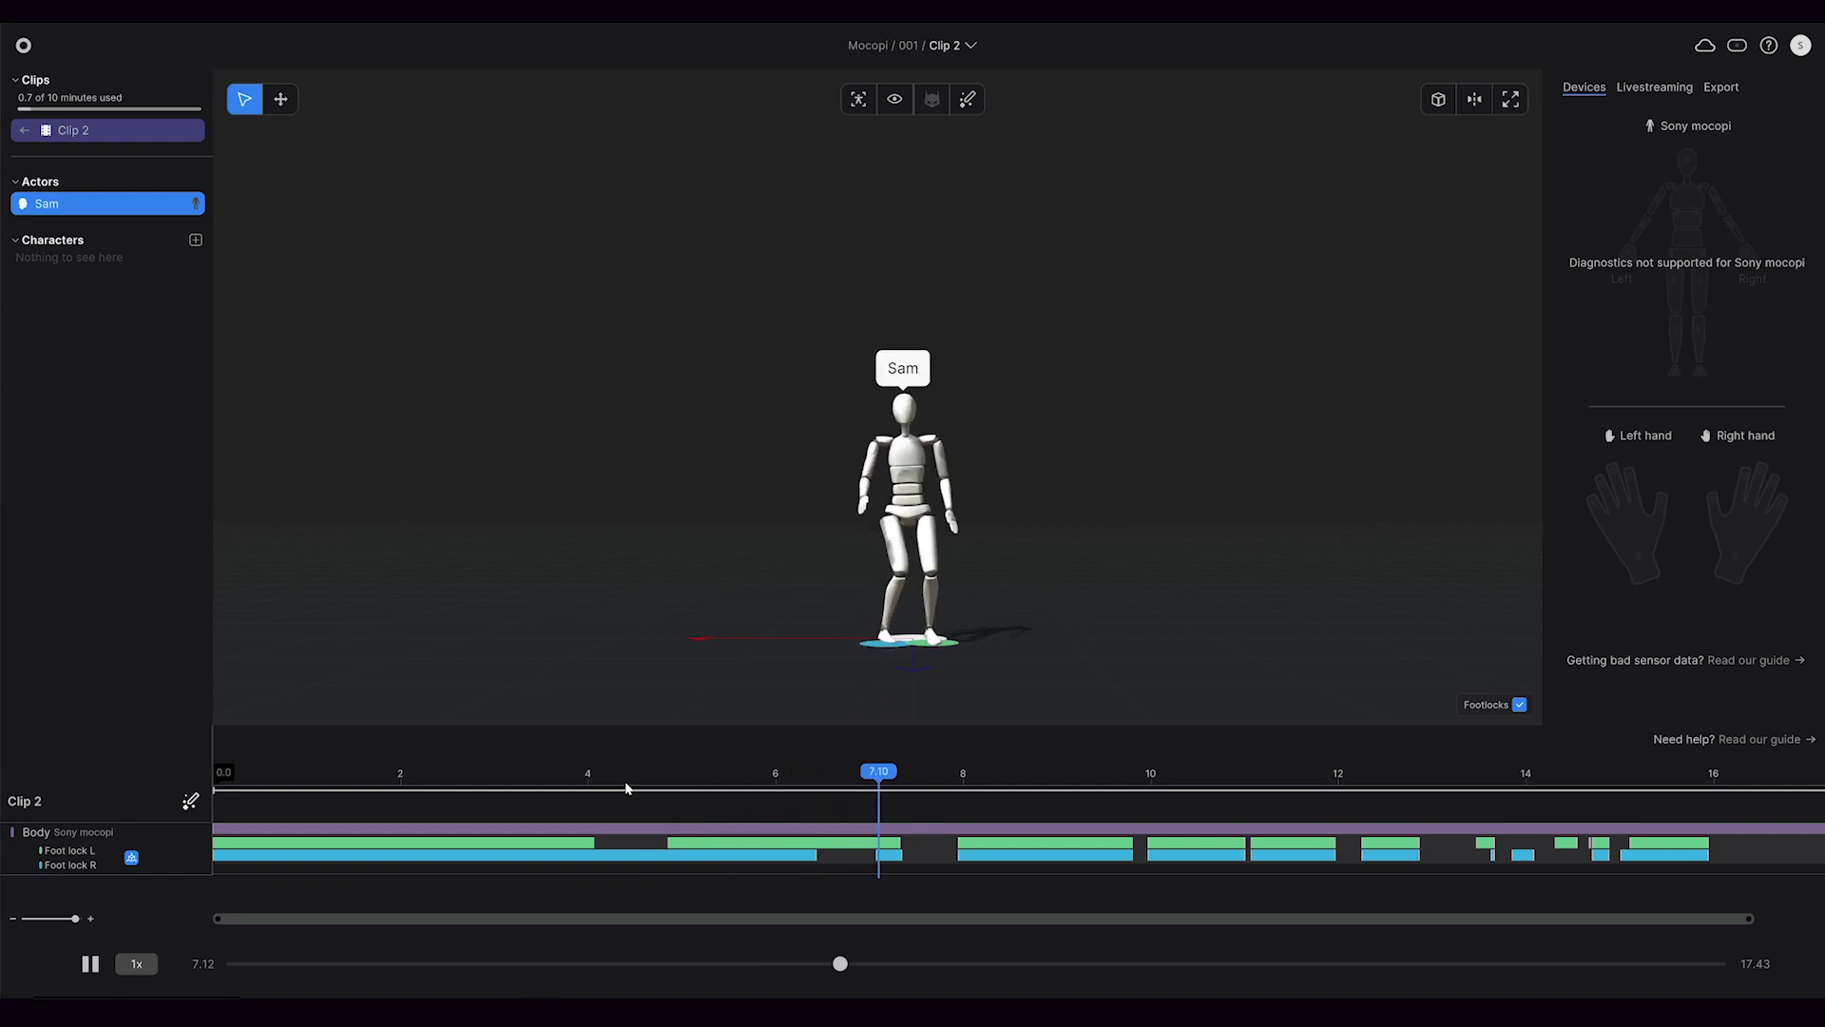
{"action": "key", "text": "space"}
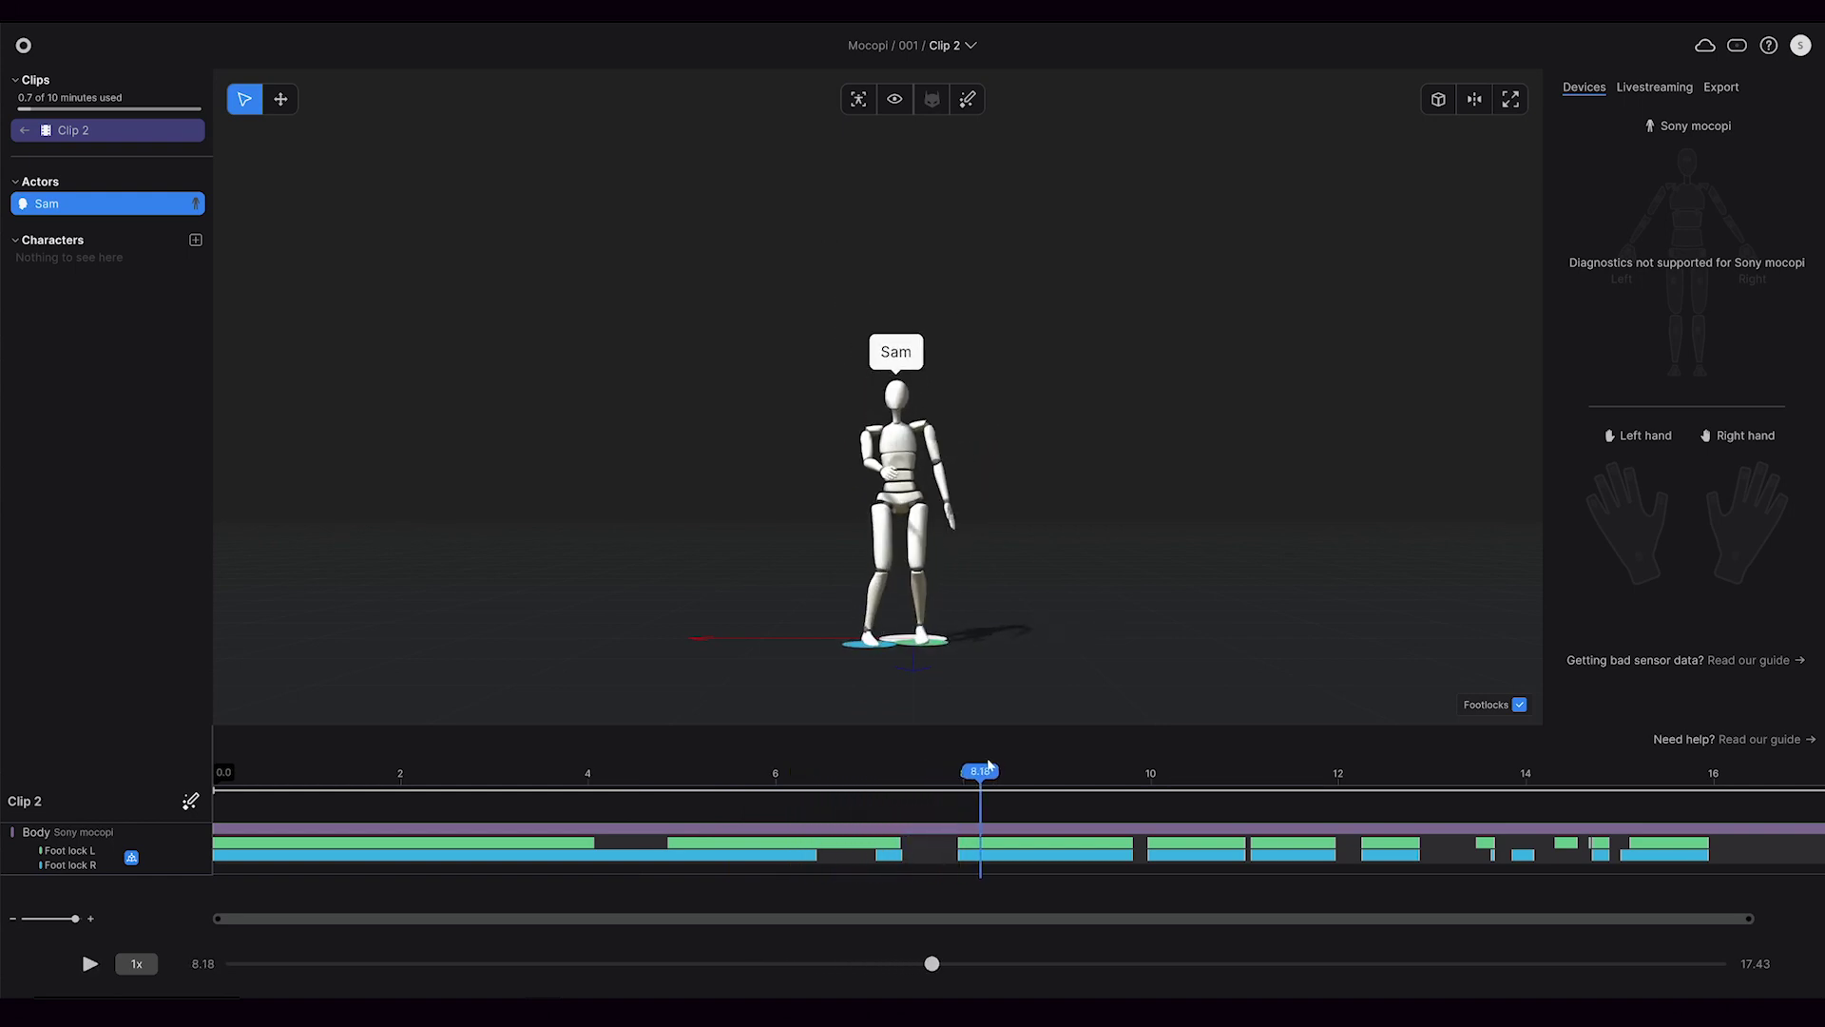
{"action": "left_click_drag", "start_coordinate": [988, 767], "coordinate": [696, 772]}
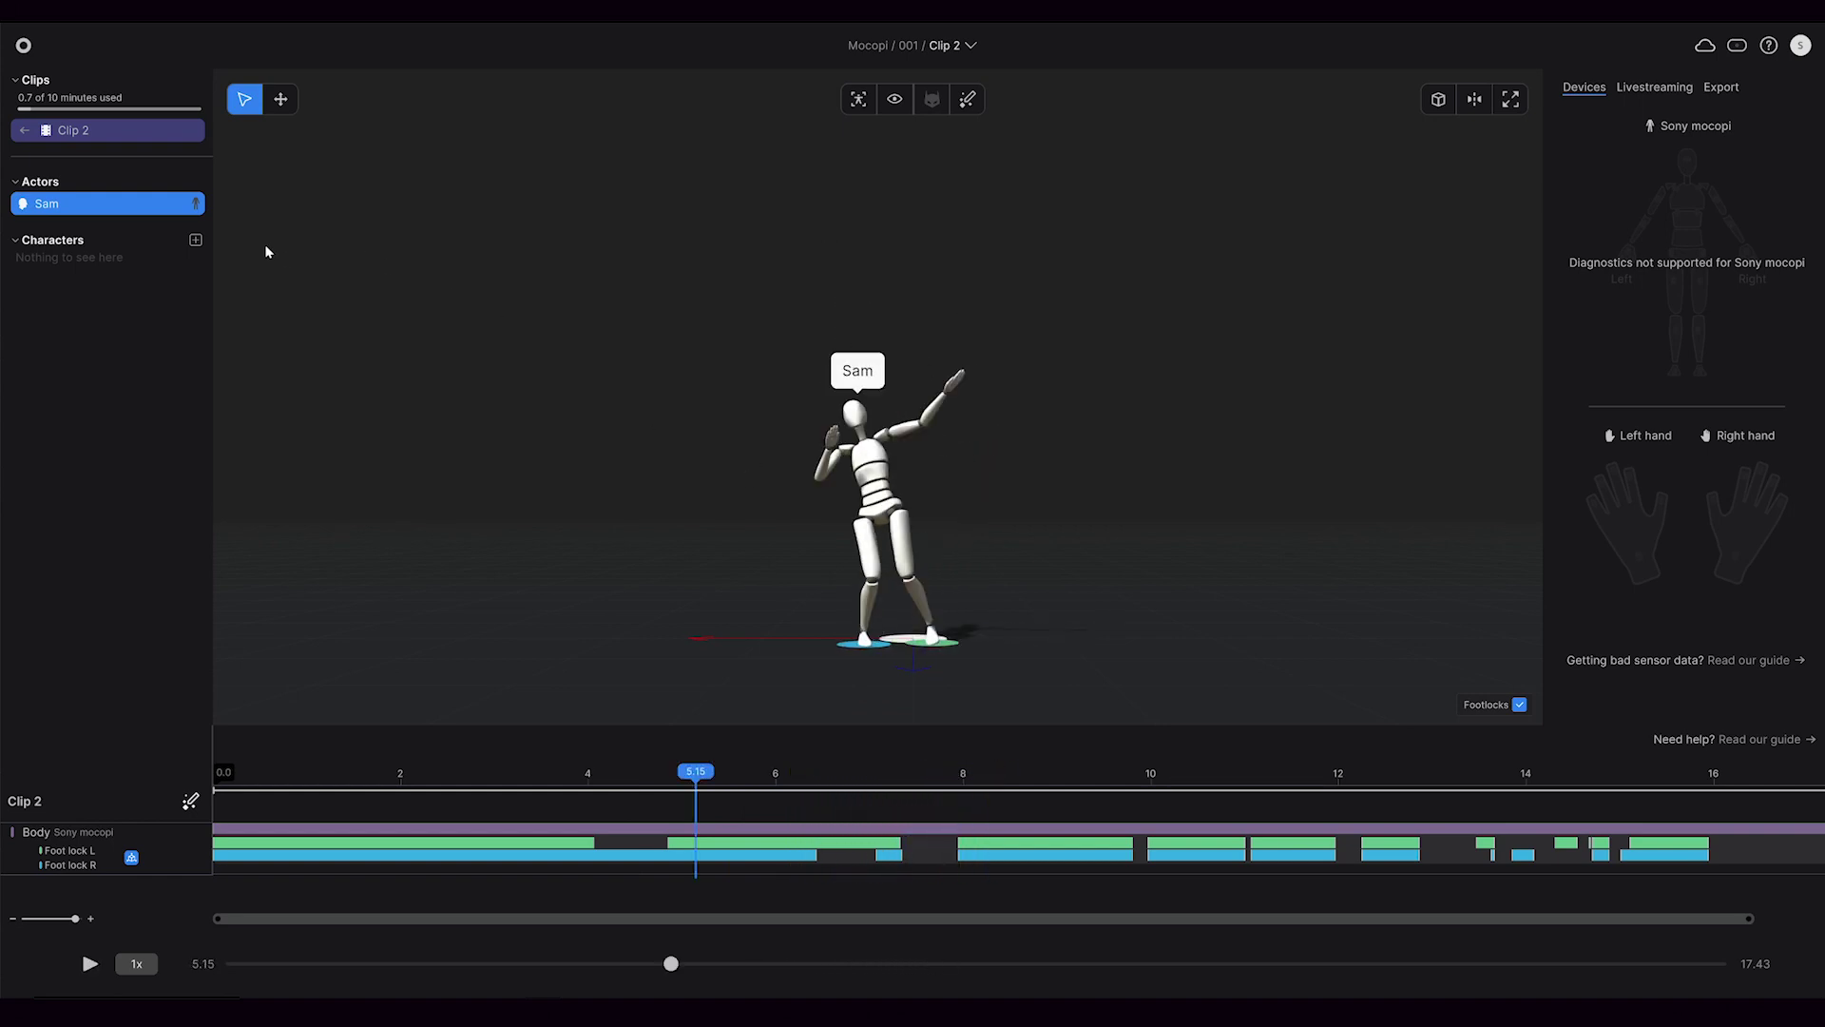
- Import the SamBeaniev2_MixamoRigged character from its FBX file
{"action": "left_click", "coordinate": [197, 242]}
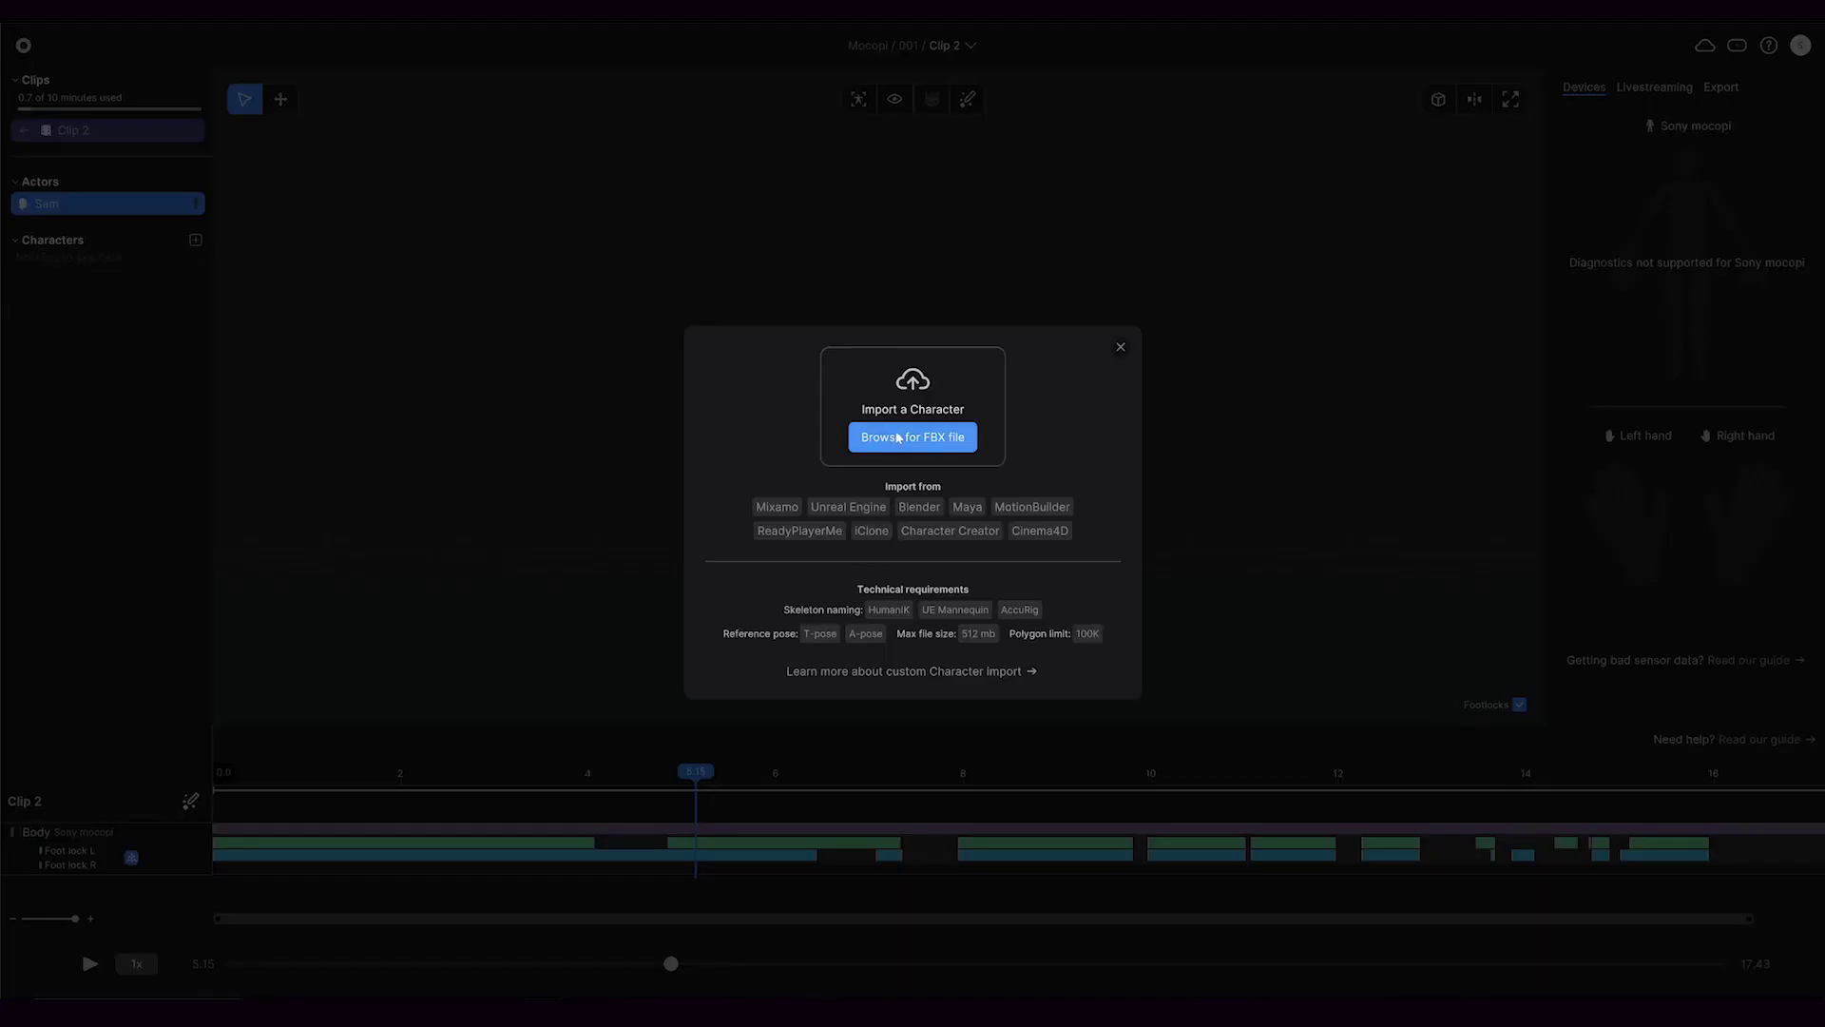
{"action": "left_click", "coordinate": [897, 437]}
{"action": "double_click", "coordinate": [286, 245]}
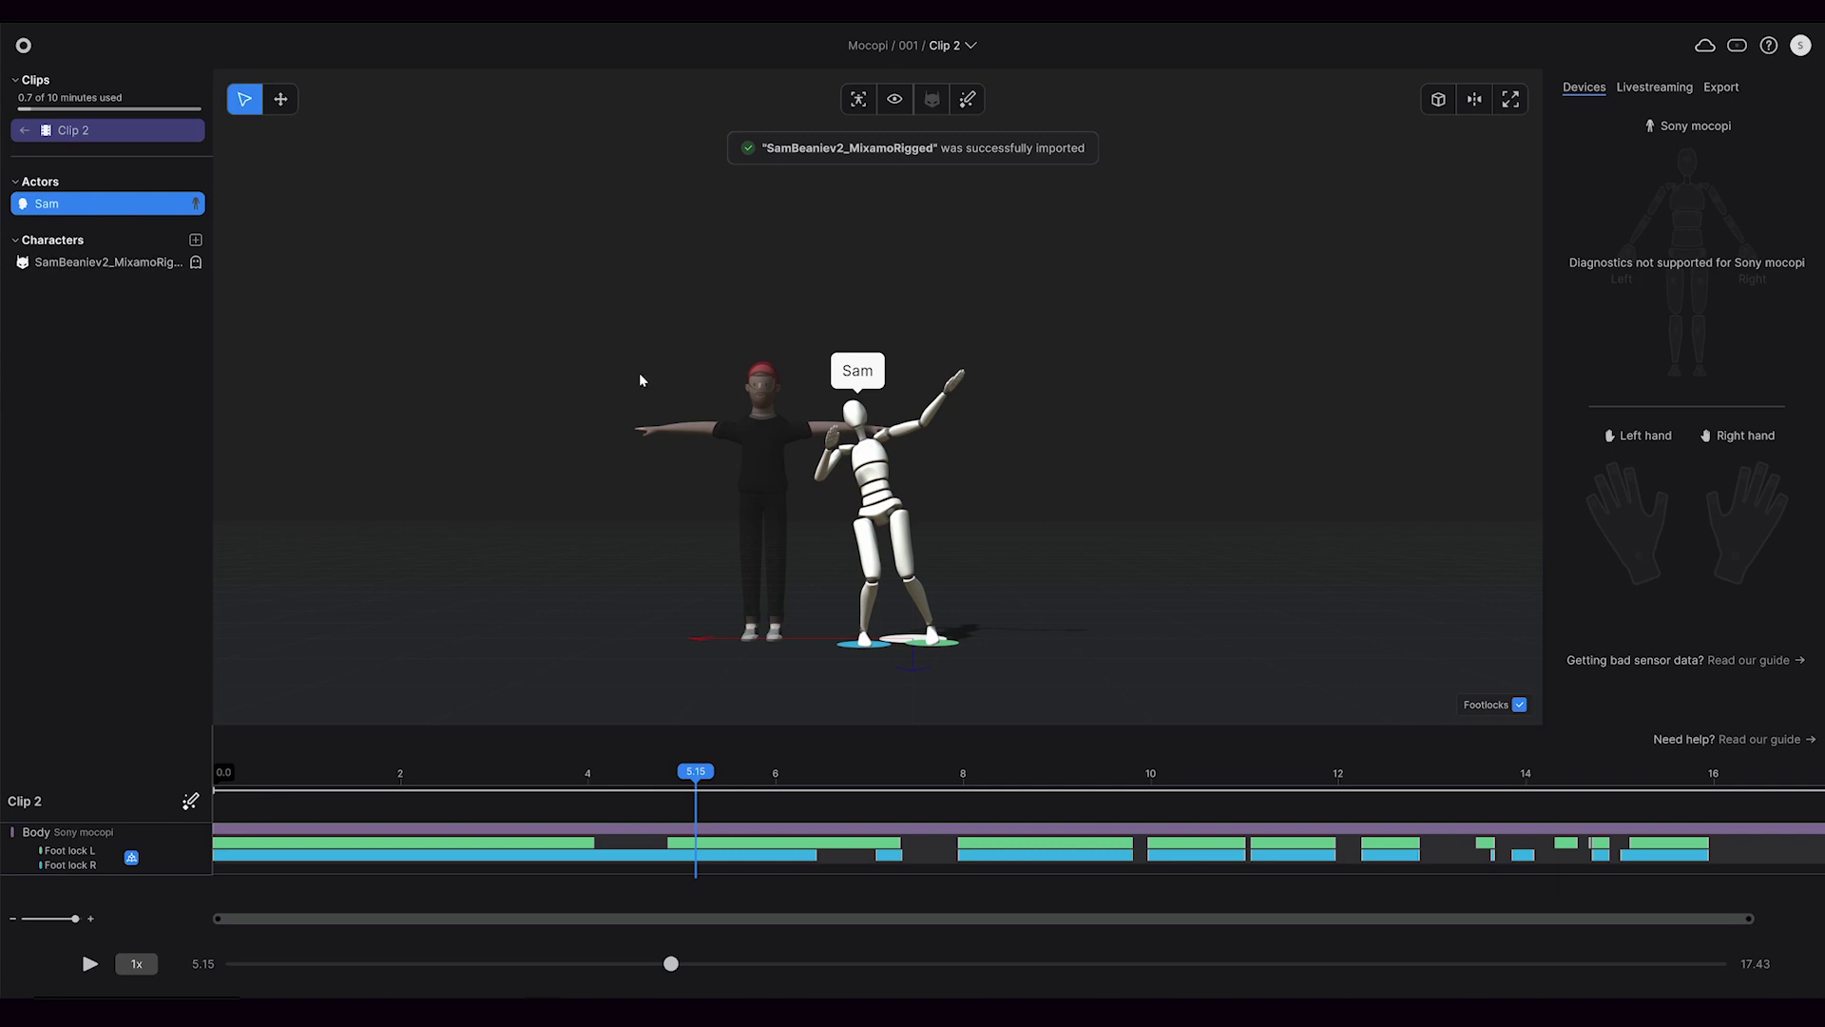
- Drive the character with actor Sam, show the mannequin beside it, and preview playback
{"action": "left_click_drag", "start_coordinate": [60, 263], "coordinate": [88, 213]}
{"action": "right_click", "coordinate": [89, 213]}
{"action": "mouse_move", "coordinate": [195, 239]}
{"action": "left_click", "coordinate": [405, 272]}
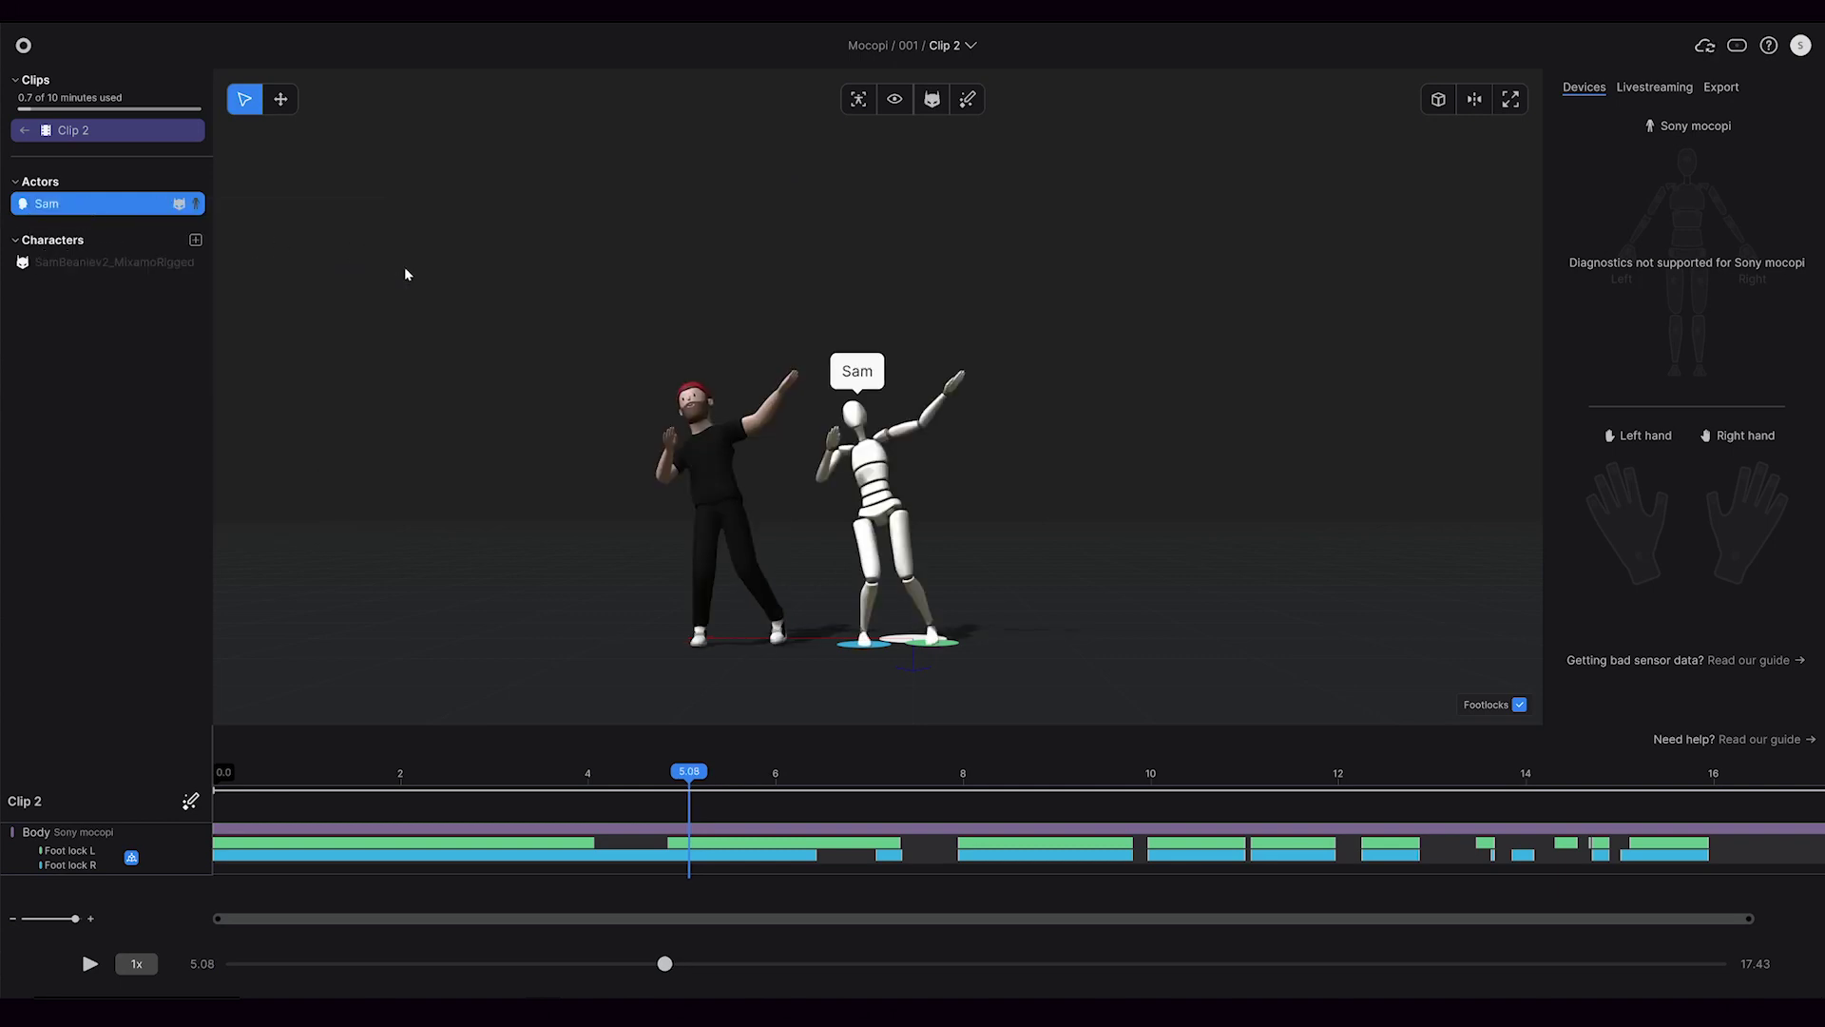
{"action": "key", "text": "space"}
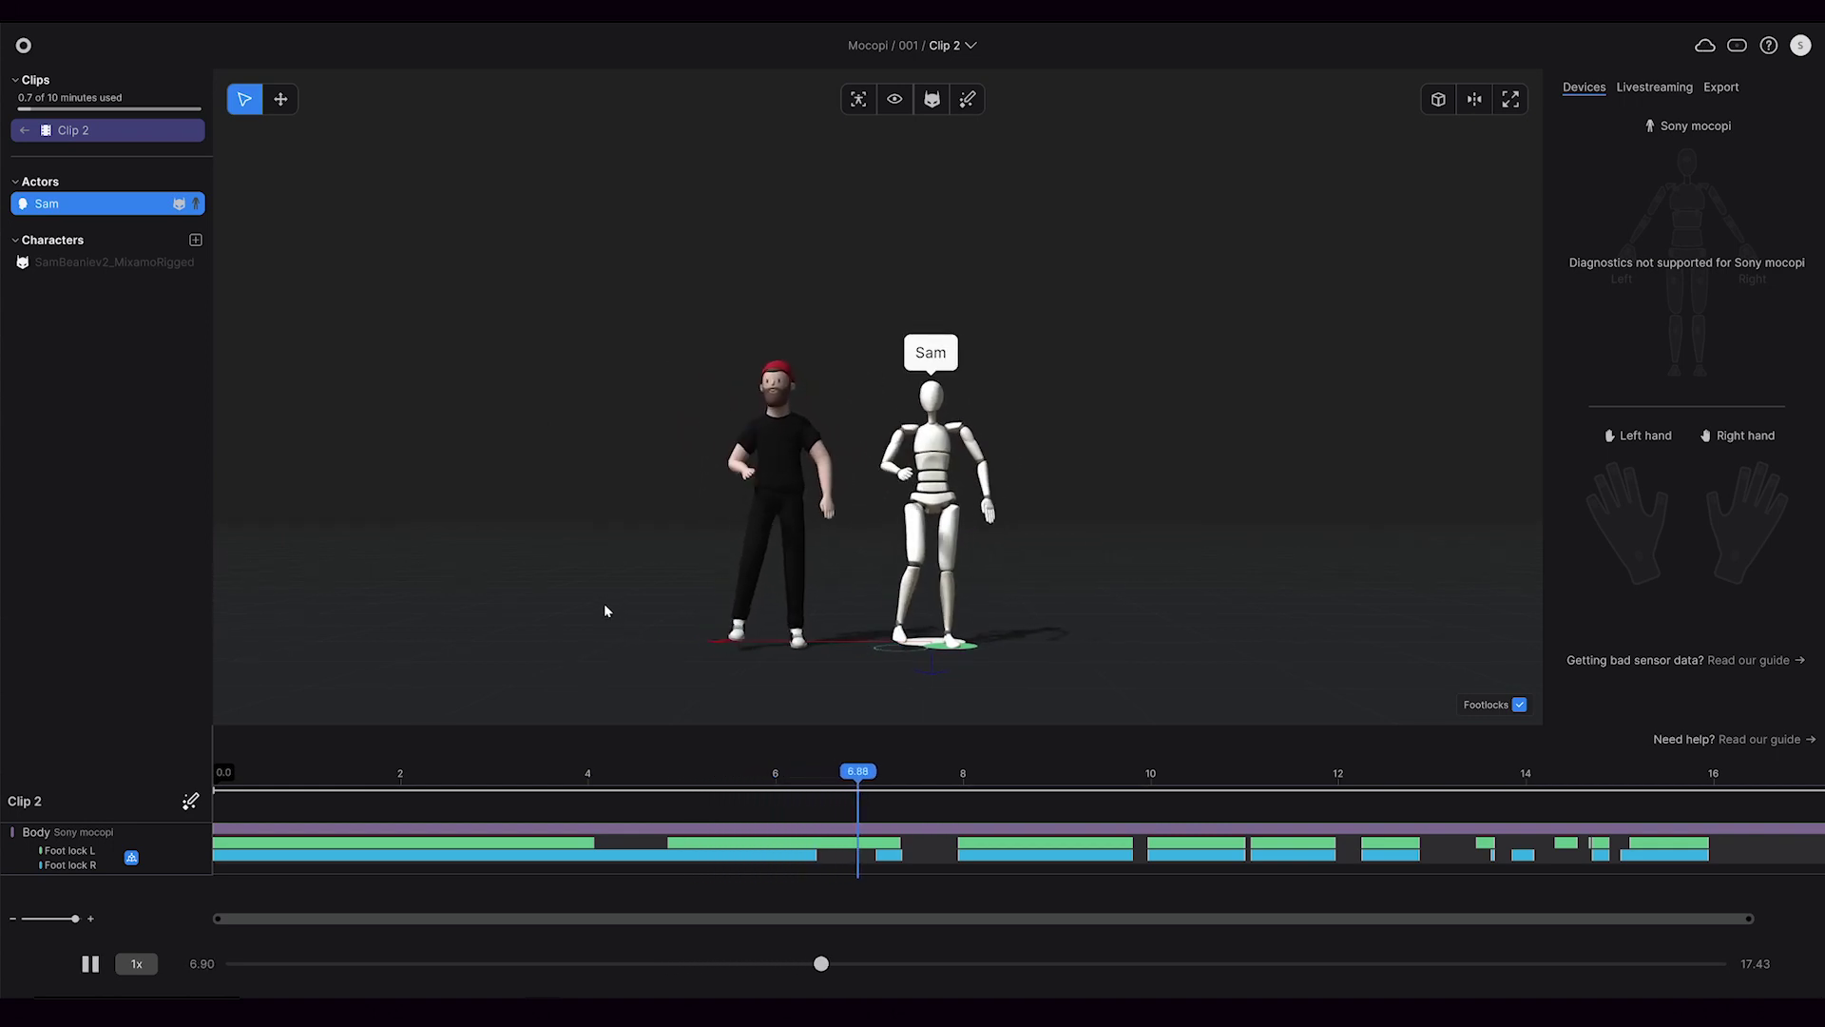
{"action": "key", "text": "space"}
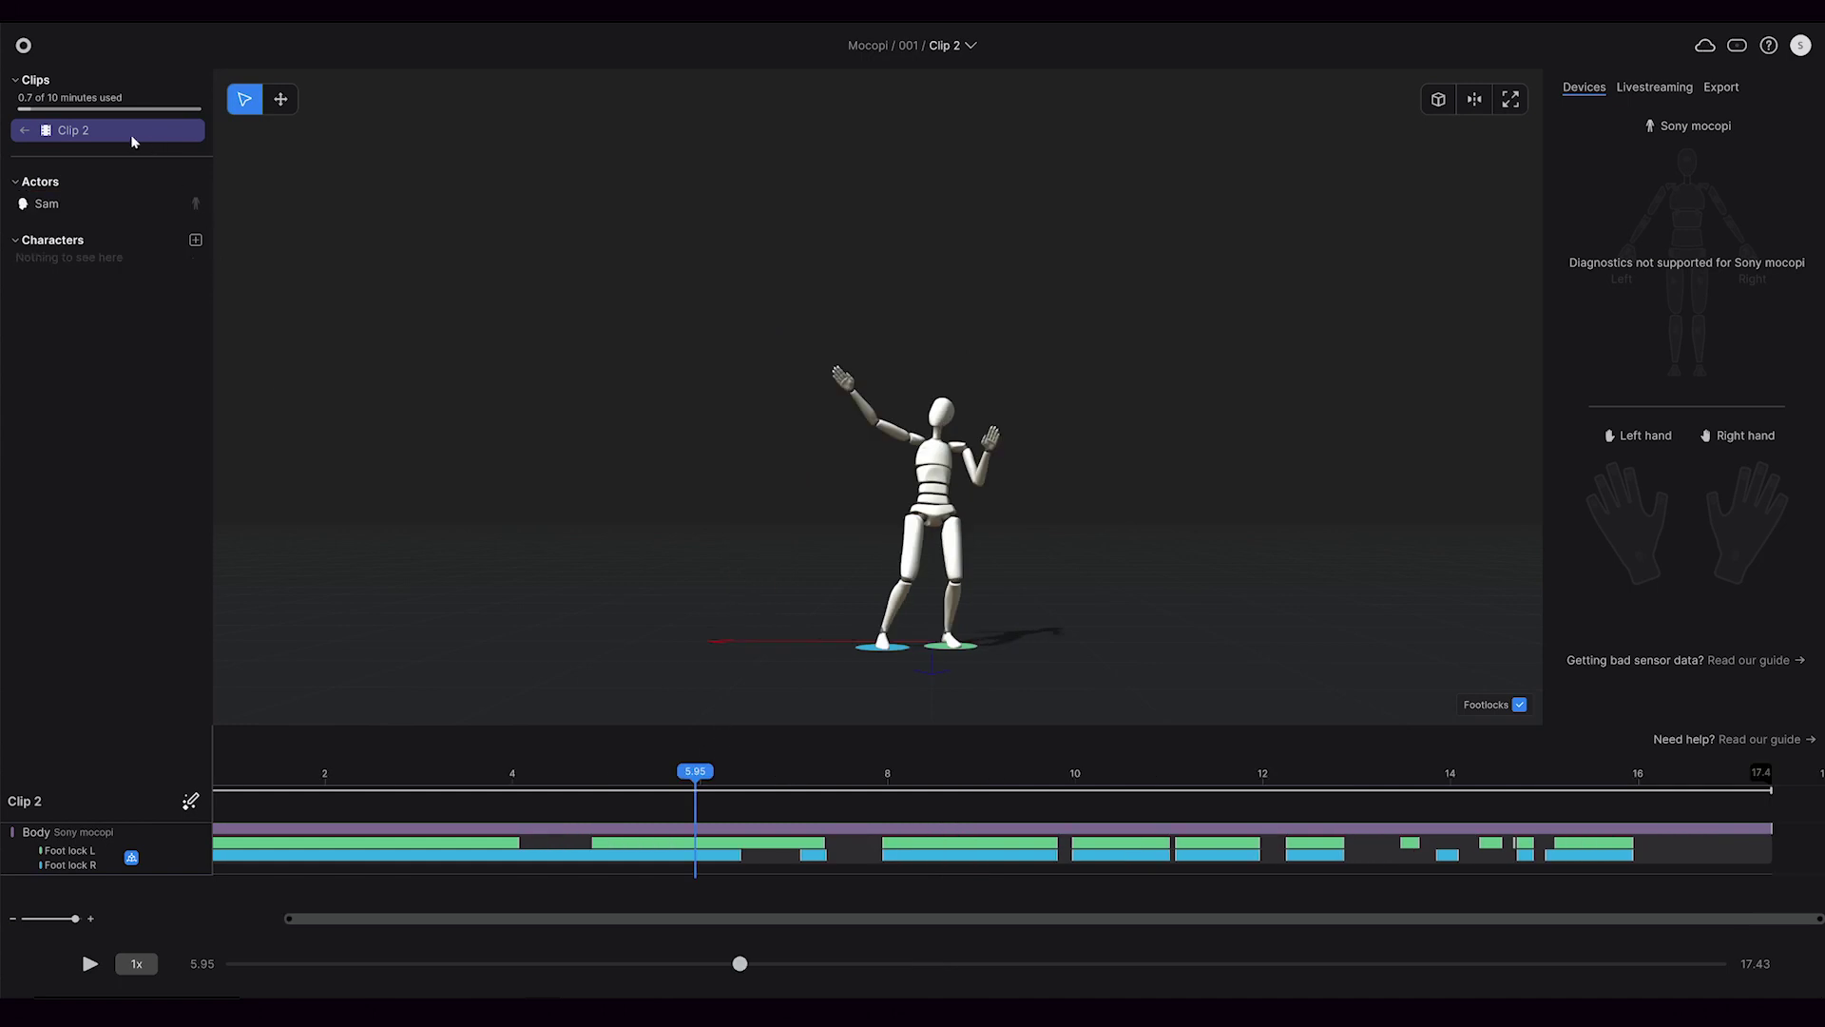
- Rename Clip 2 to MocopiClip
{"action": "right_click", "coordinate": [131, 141]}
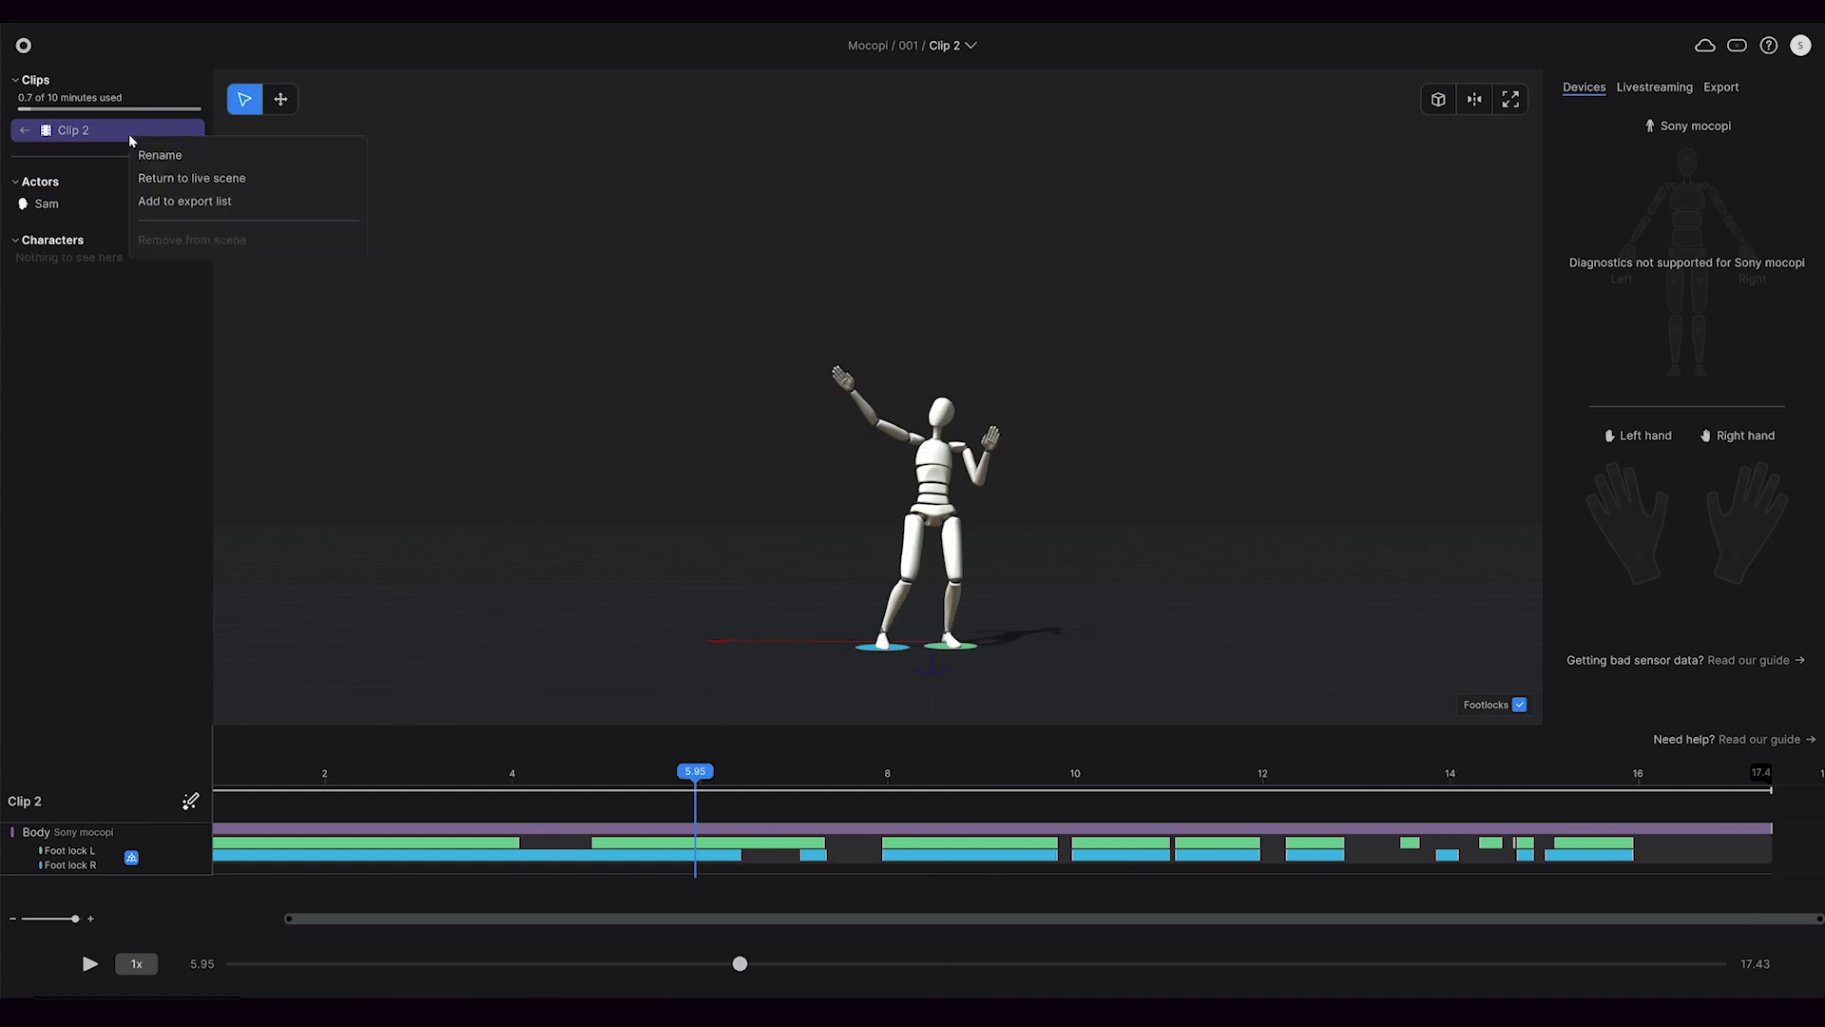
{"action": "left_click", "coordinate": [164, 158]}
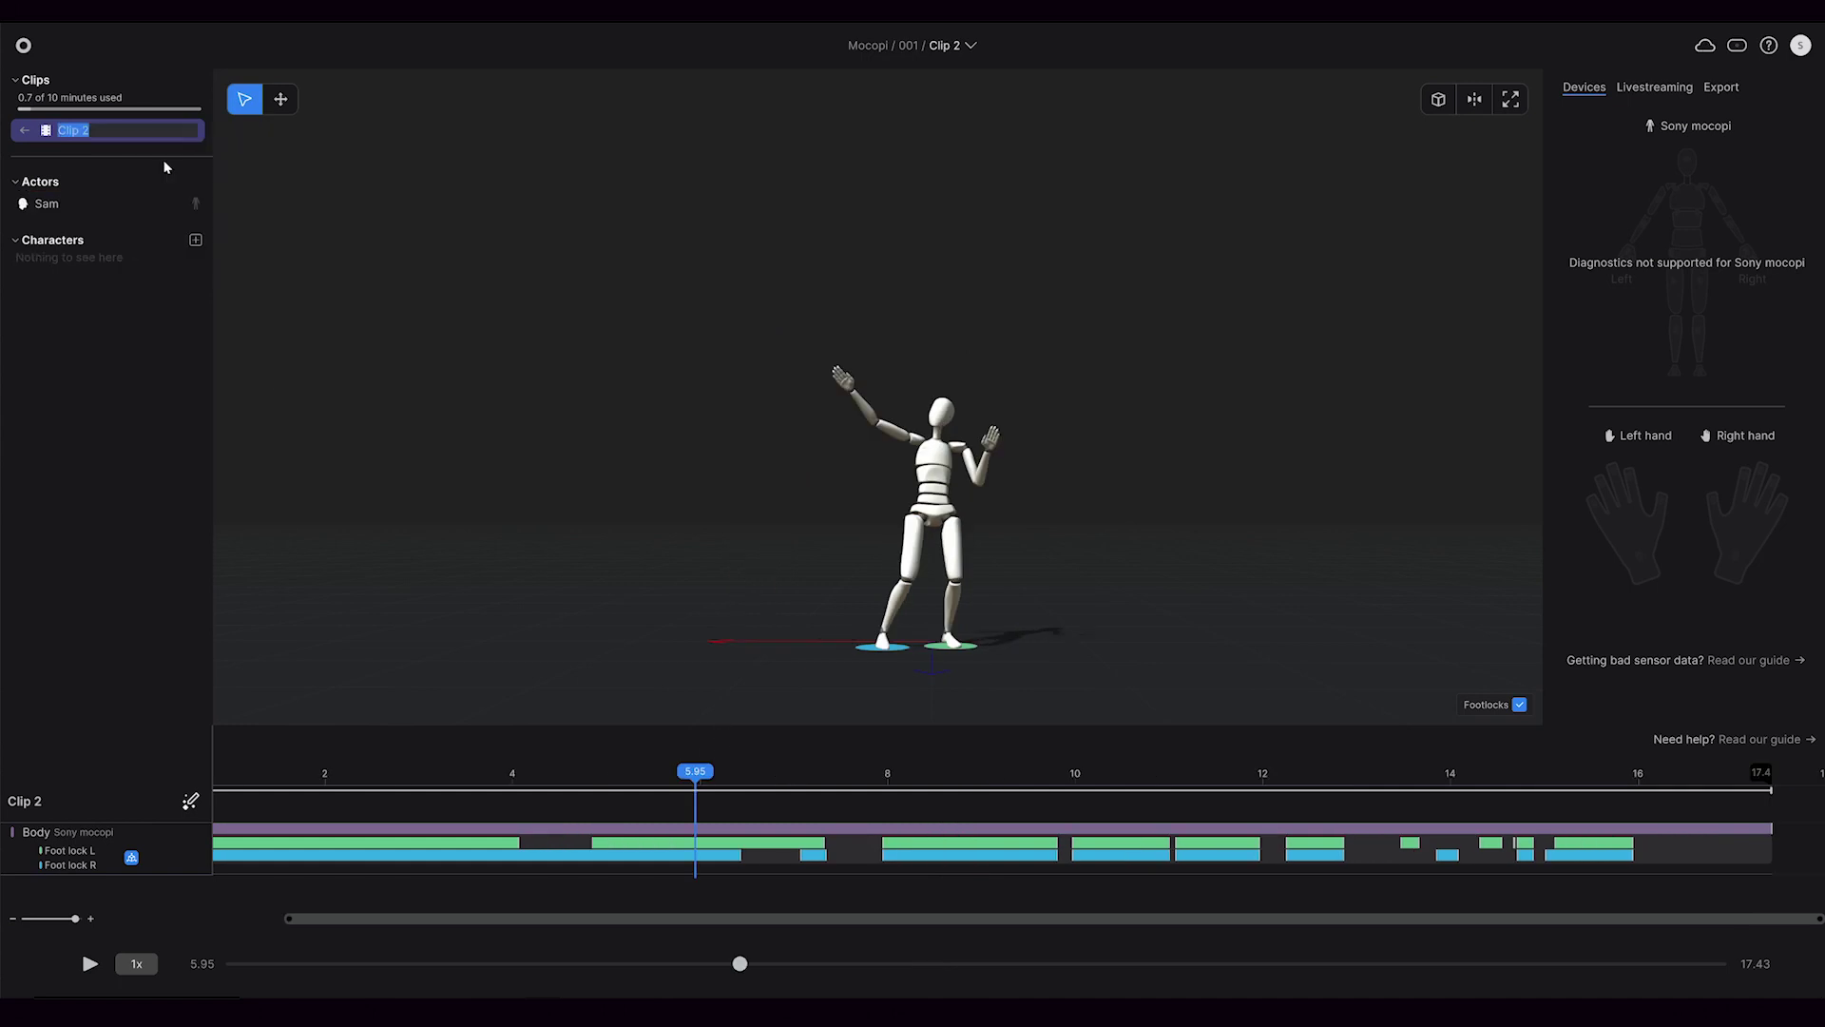
{"action": "key", "text": "Return"}
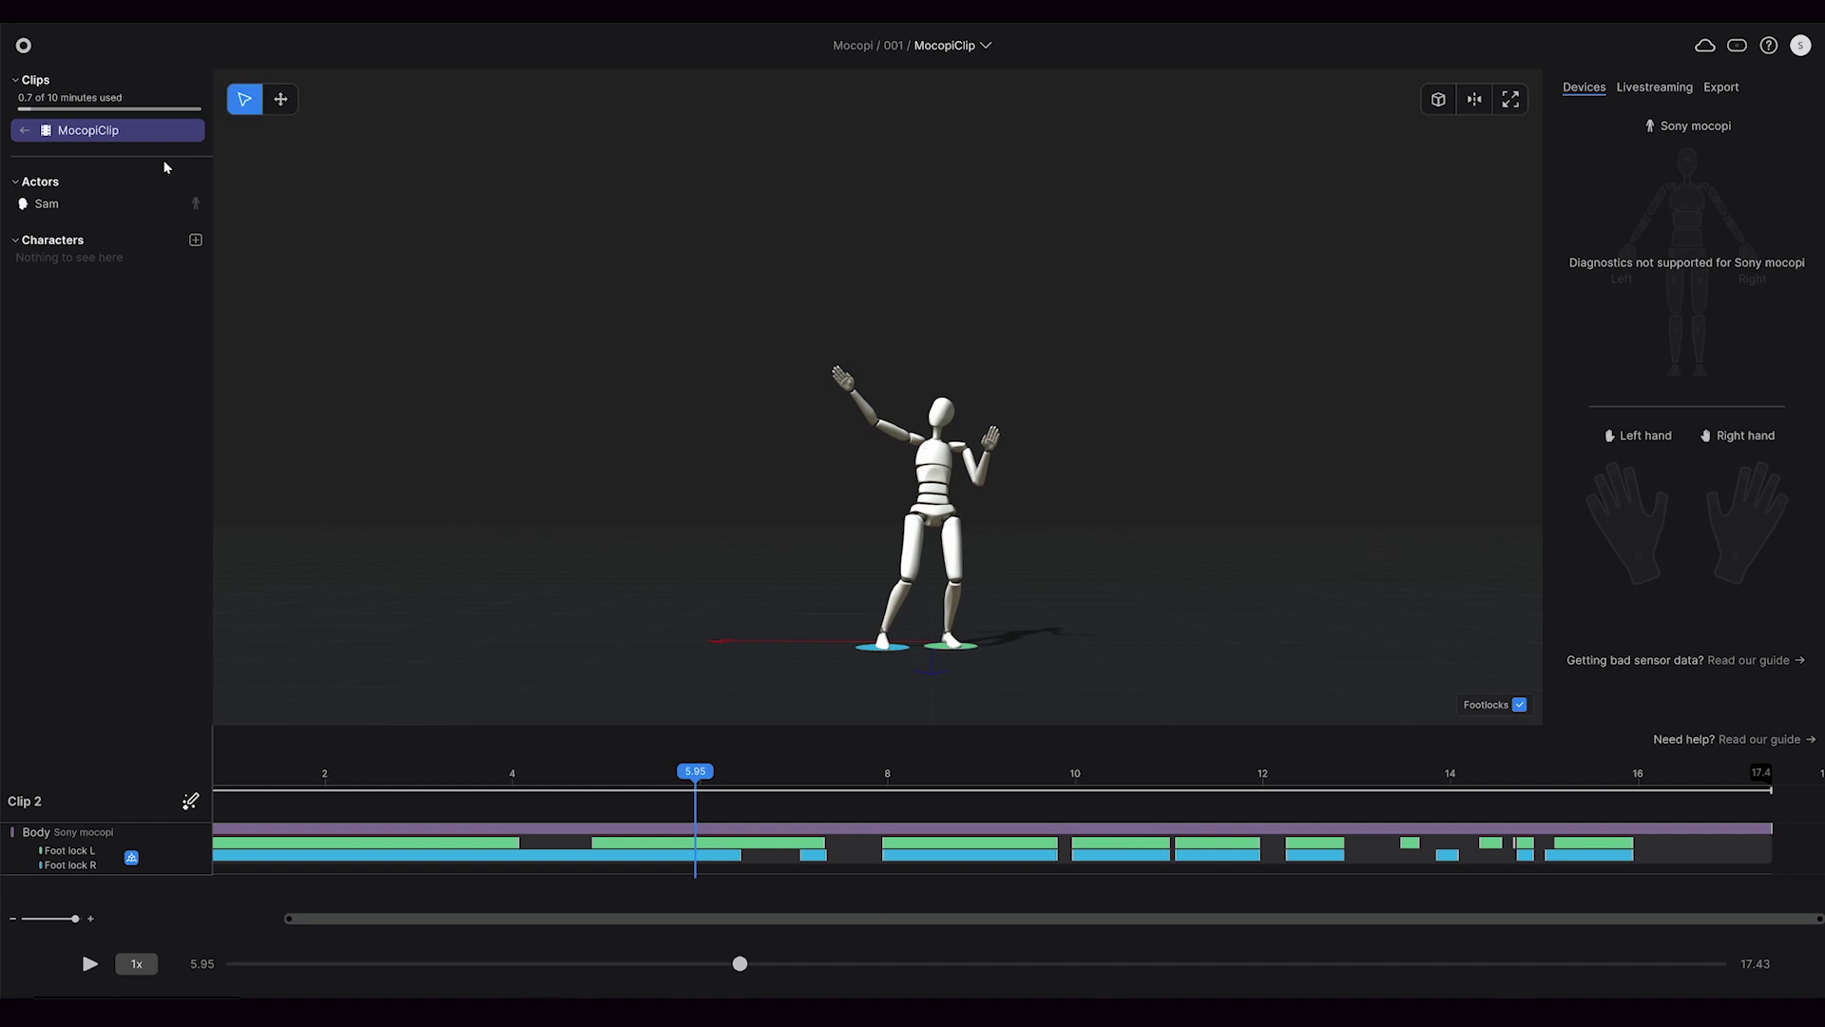
- Add MocopiClip to the export list and view its export settings
{"action": "right_click", "coordinate": [130, 128]}
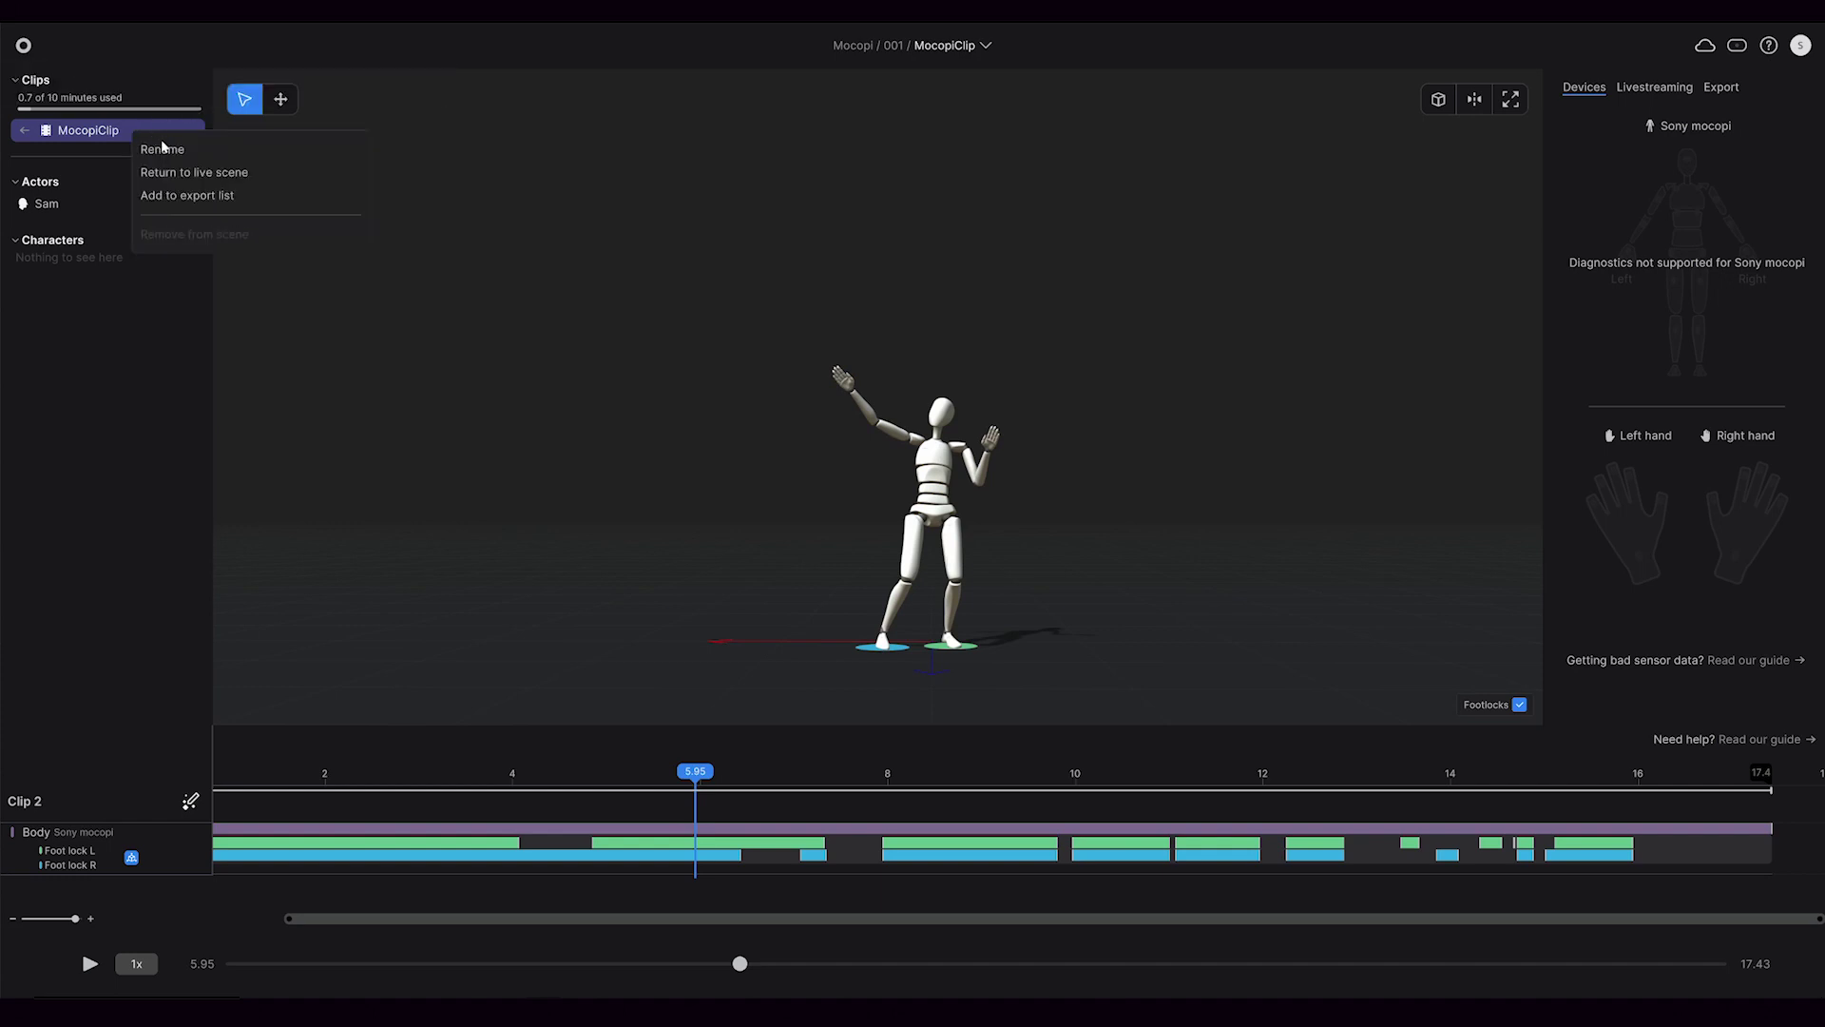
{"action": "left_click", "coordinate": [185, 194]}
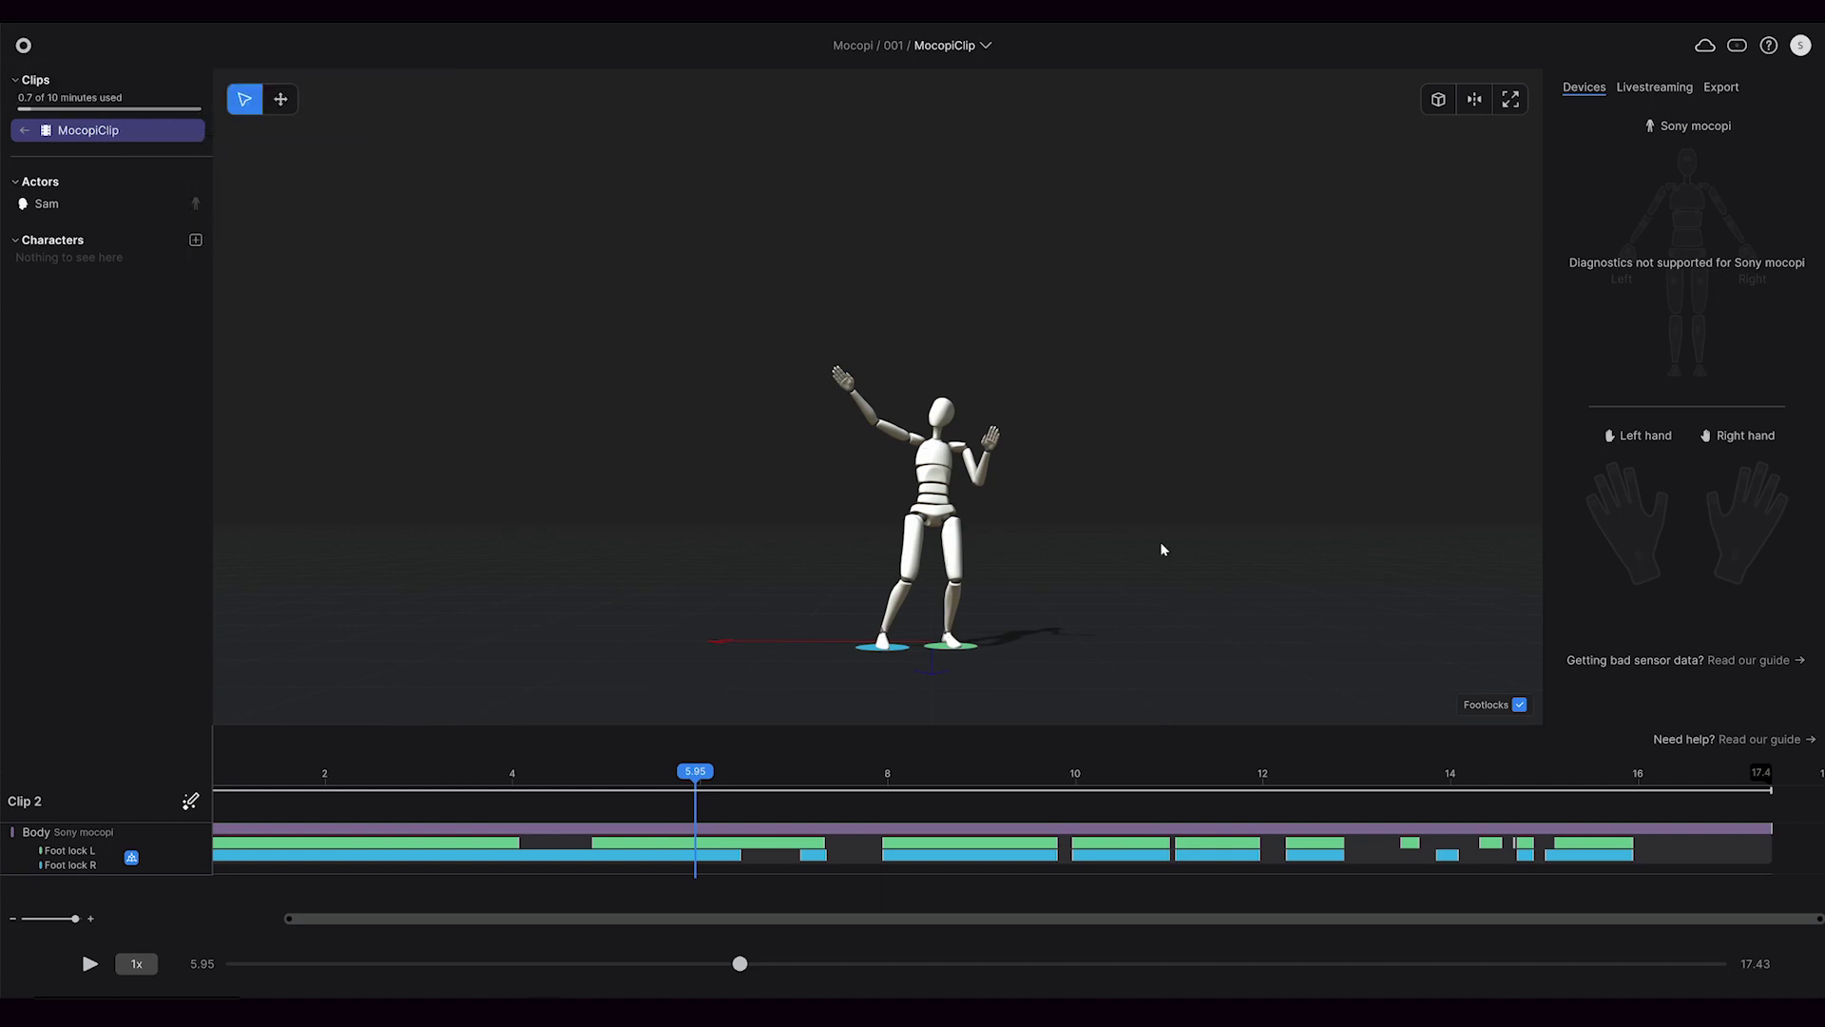
{"action": "left_click", "coordinate": [1721, 87]}
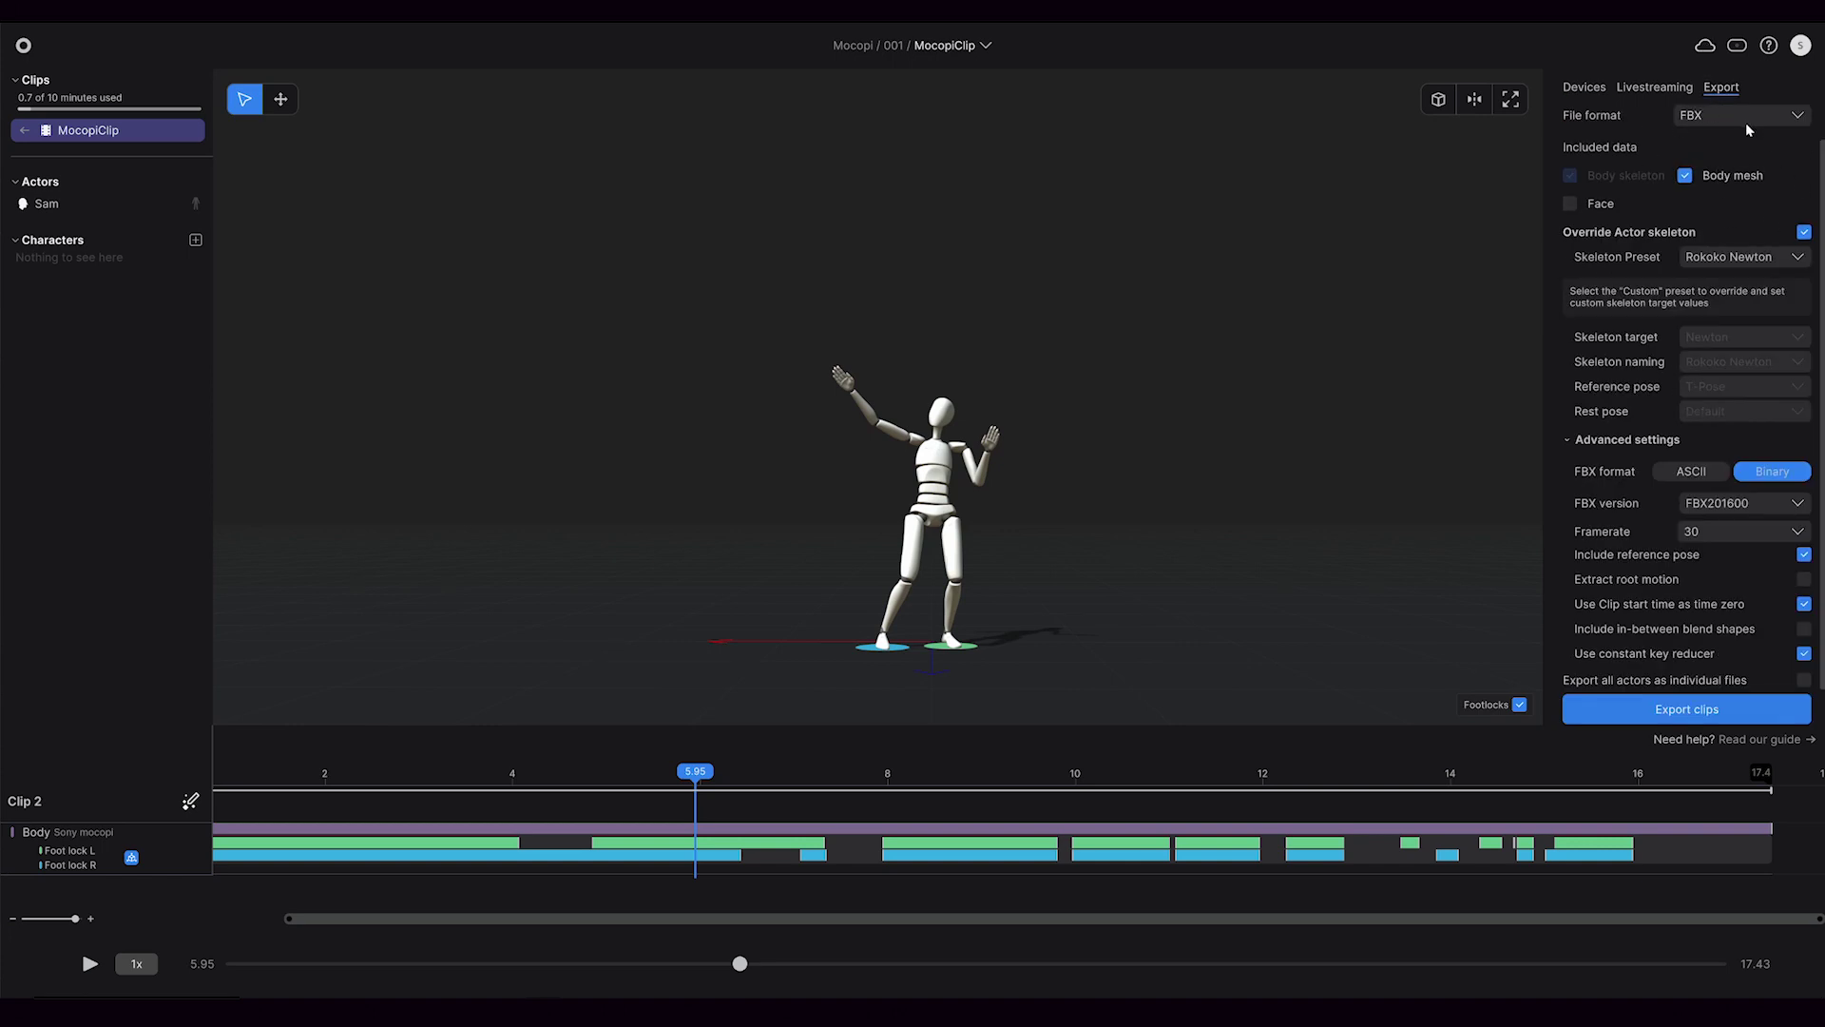
- Export MocopiClip in FBX format and scrub through the exported animation
{"action": "left_click", "coordinate": [1748, 124]}
{"action": "left_click", "coordinate": [1693, 121]}
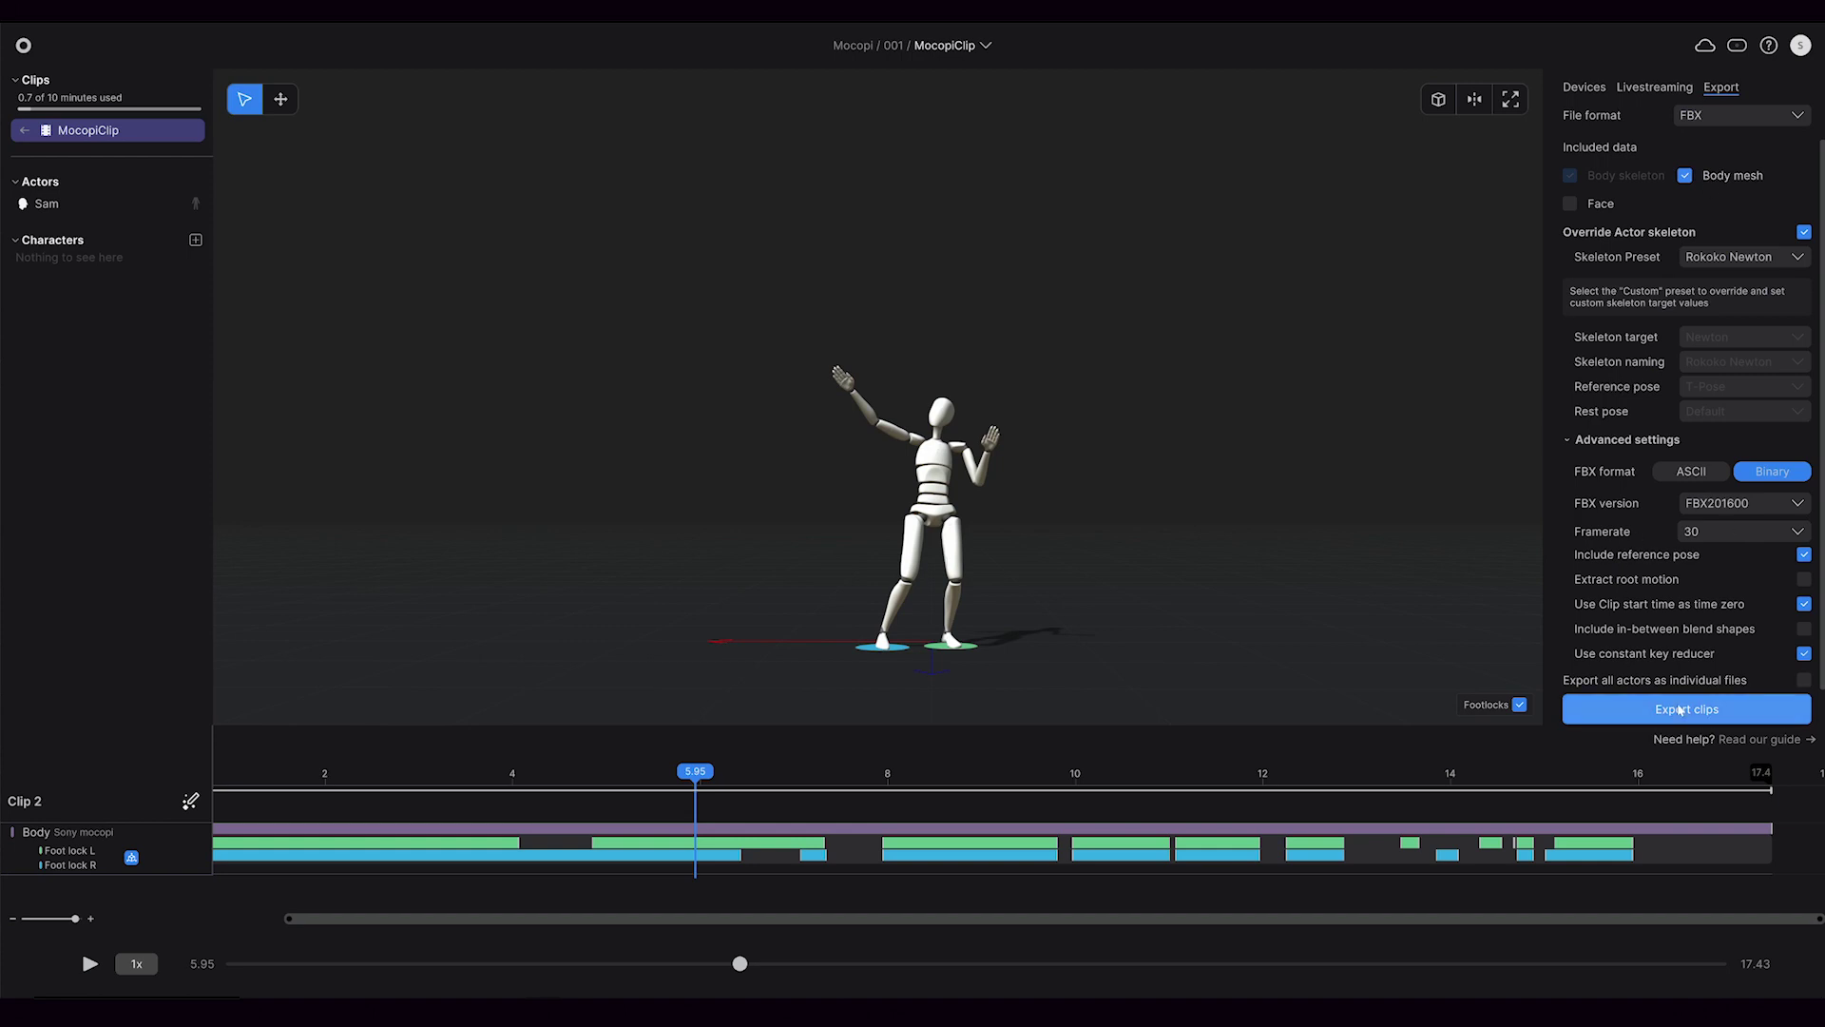
{"action": "left_click", "coordinate": [1680, 709]}
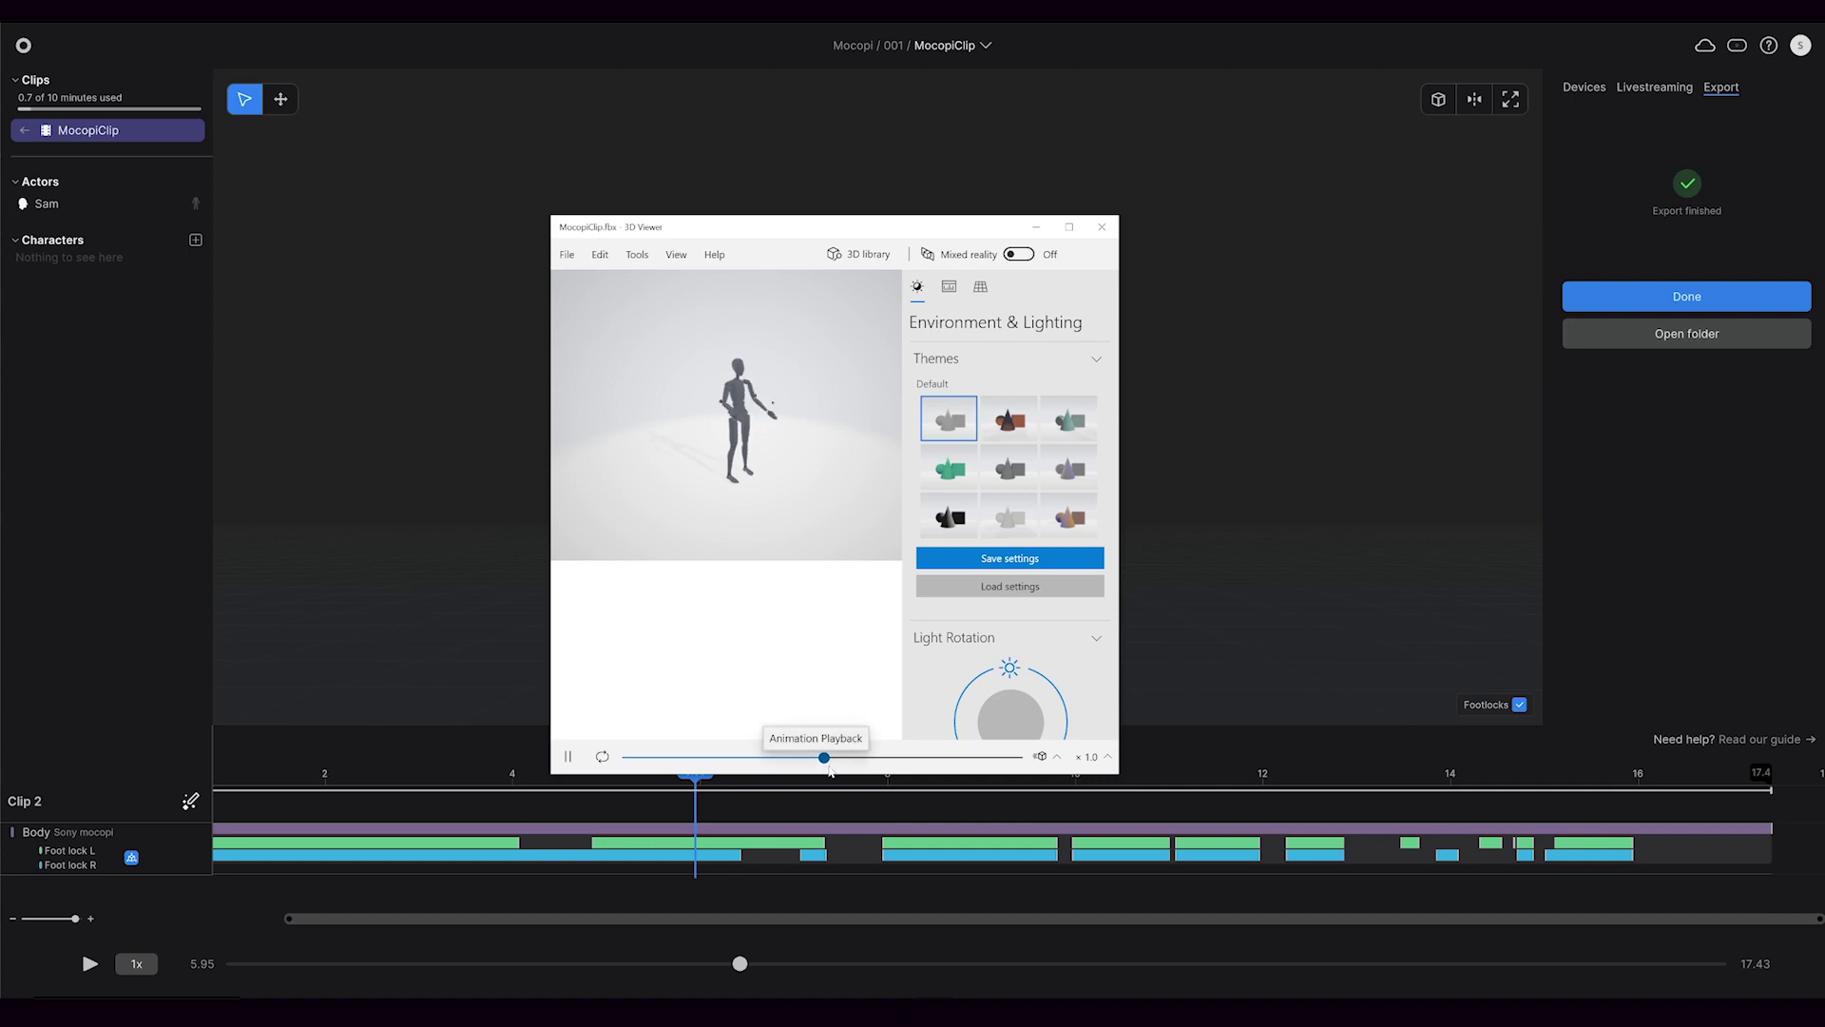
{"action": "left_click_drag", "start_coordinate": [844, 771], "coordinate": [754, 769]}
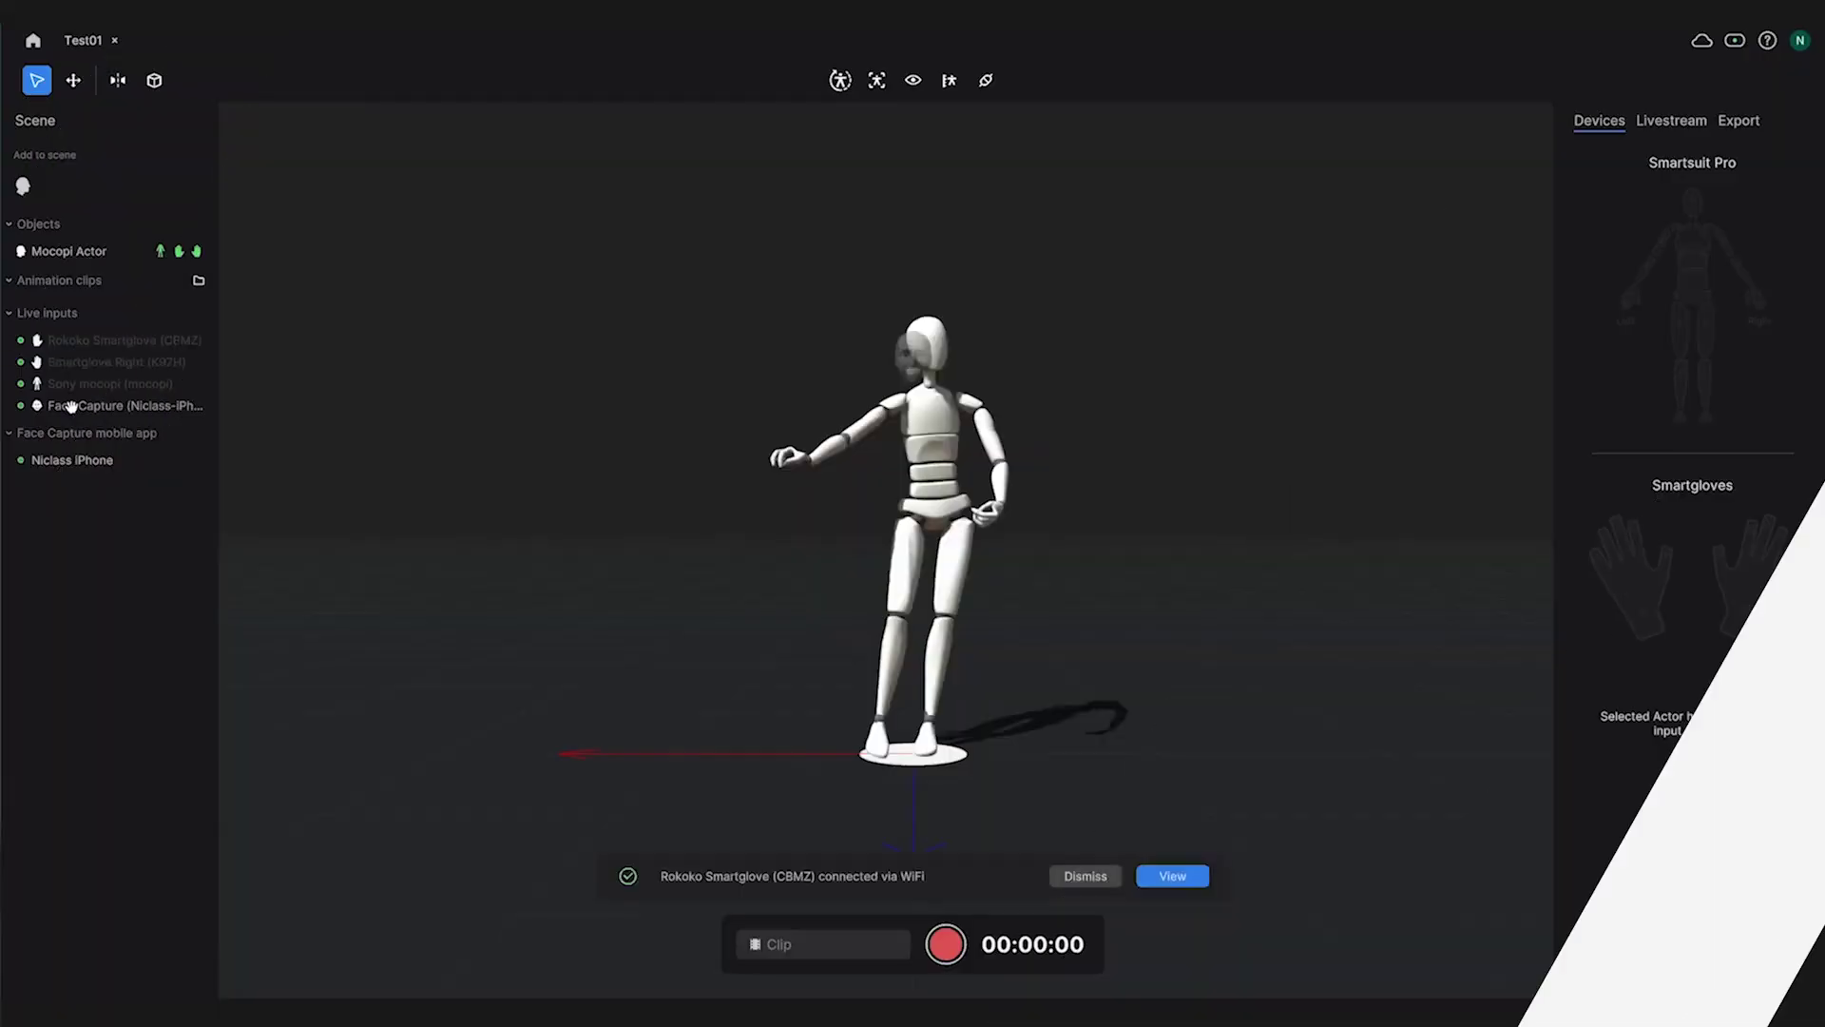
- Pair the Face Capture live input with the Mocopi Actor
{"action": "left_click_drag", "start_coordinate": [75, 361], "coordinate": [76, 250]}
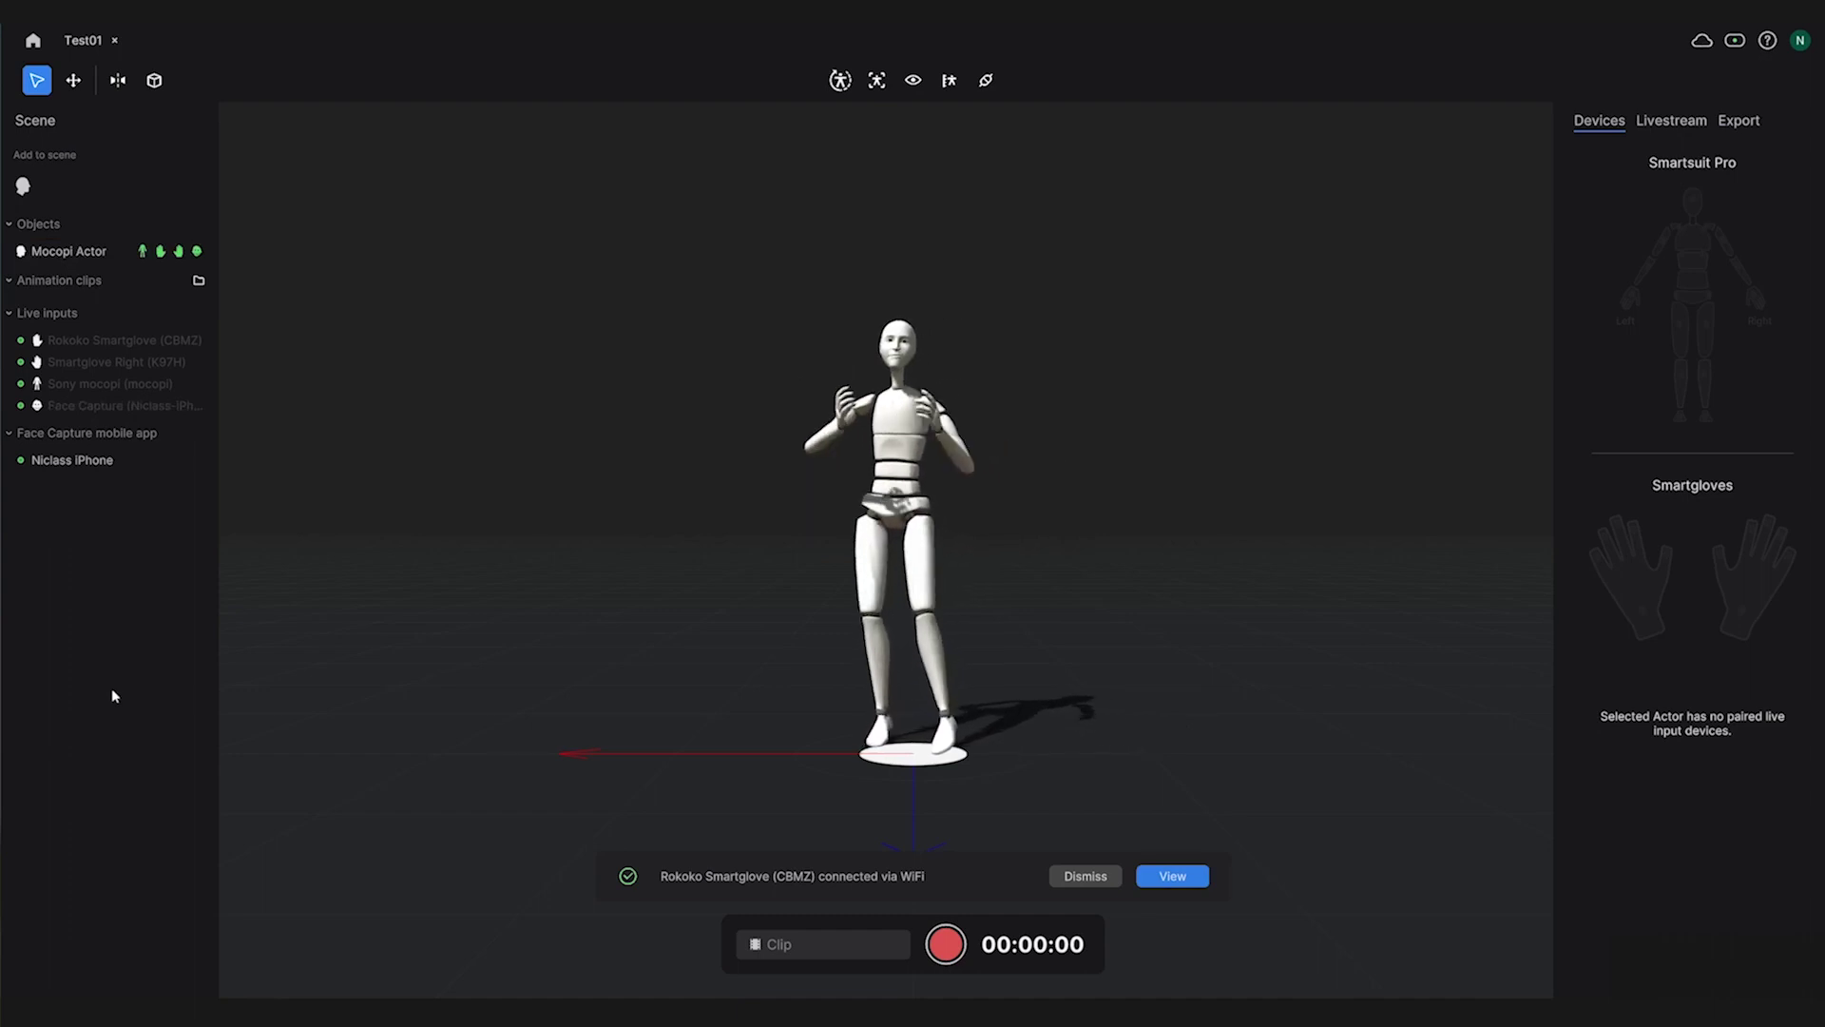